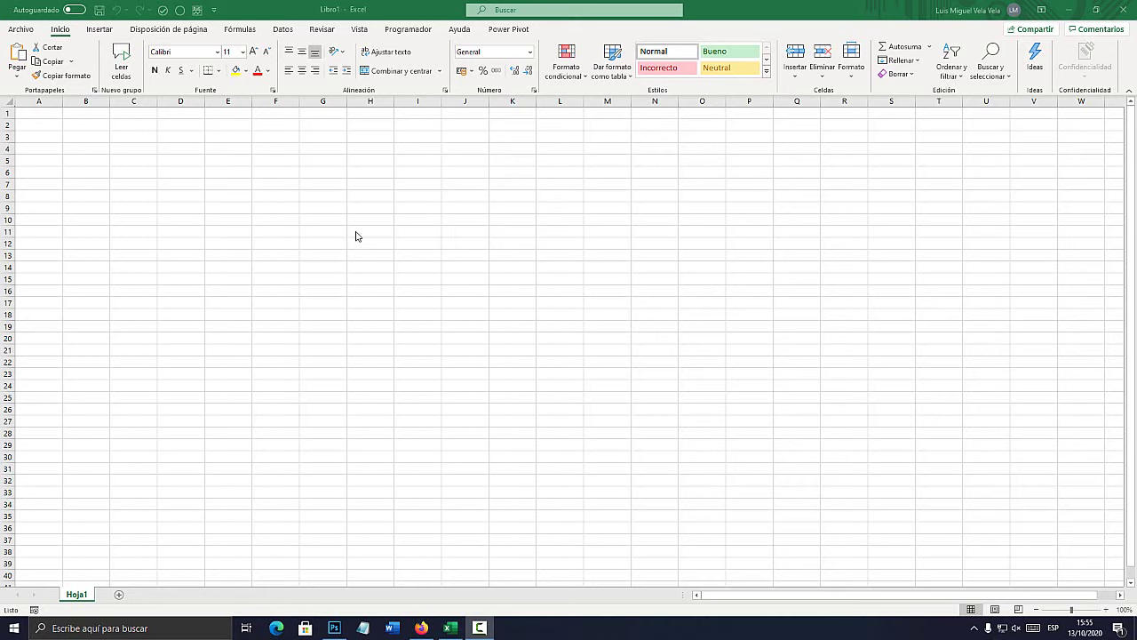
- Search Google in Firefox for 'puntuación mundial' to list the FIFA world ranking pages
left_click(421, 627)
left_click(436, 245)
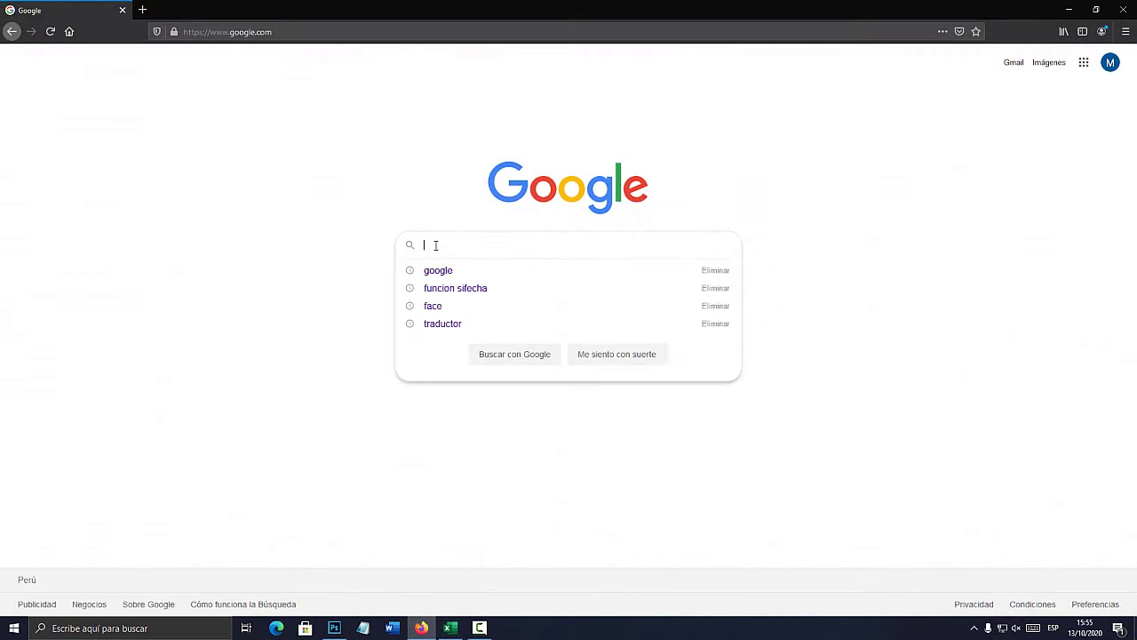
key("Escape")
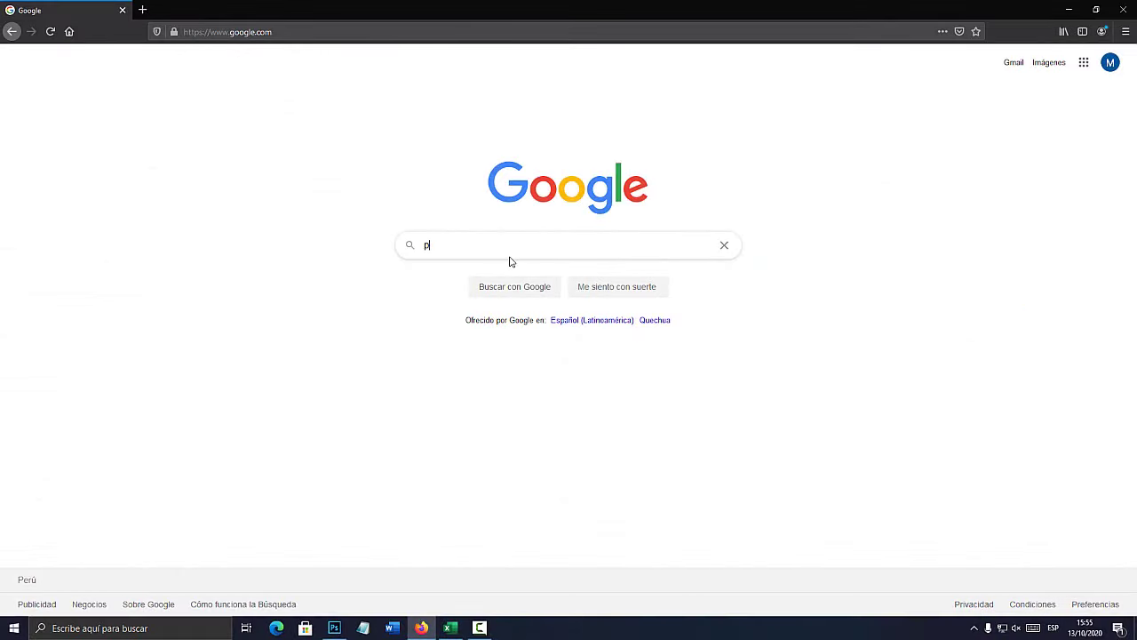
type("puntu")
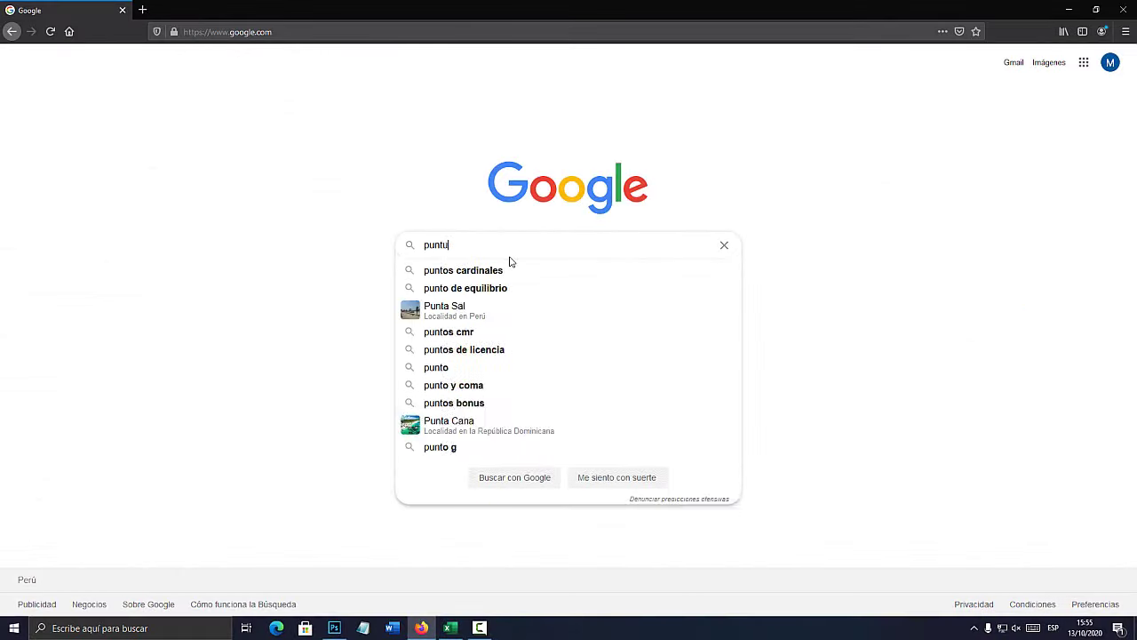
type("ación mund")
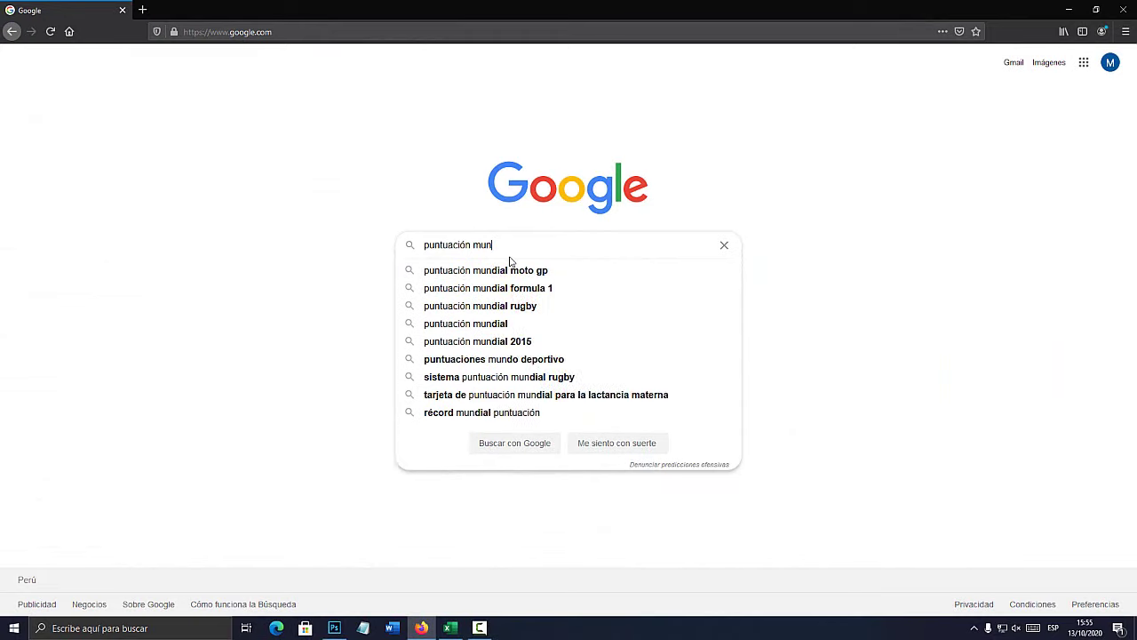
type("ial")
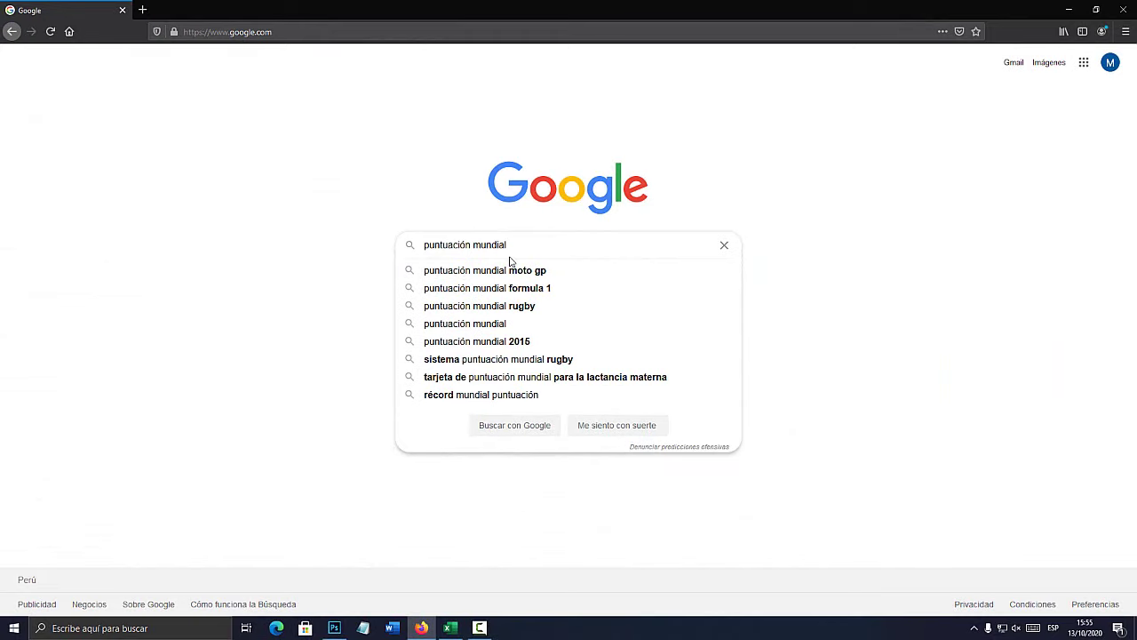
key("Return")
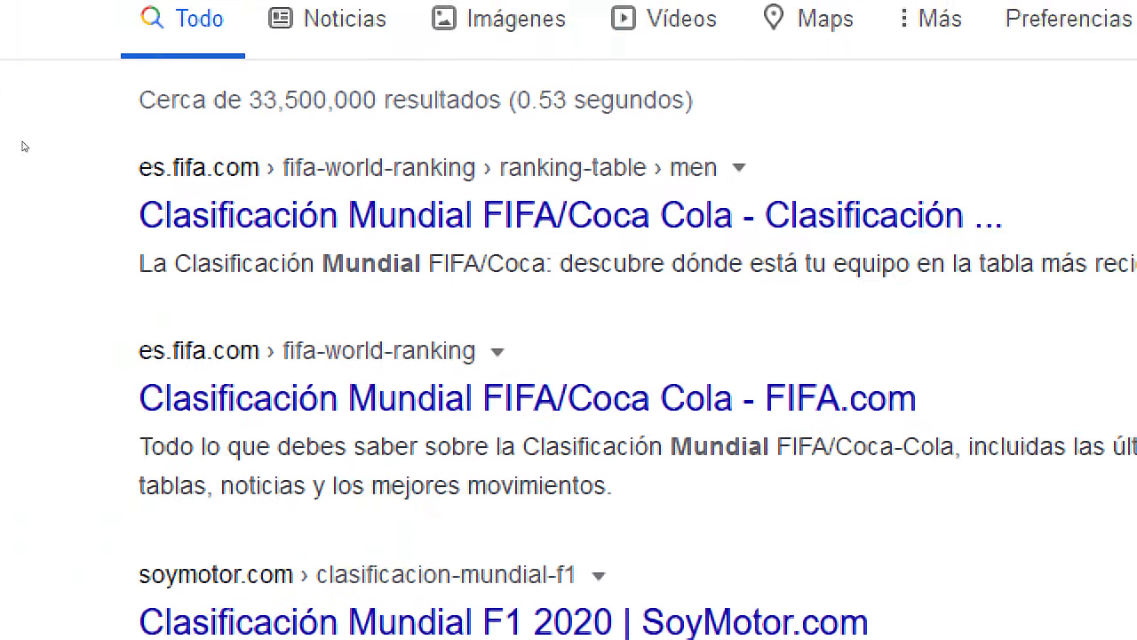
- Open the es.fifa.com men's world ranking table result and scroll through the ranking
left_click(302, 217)
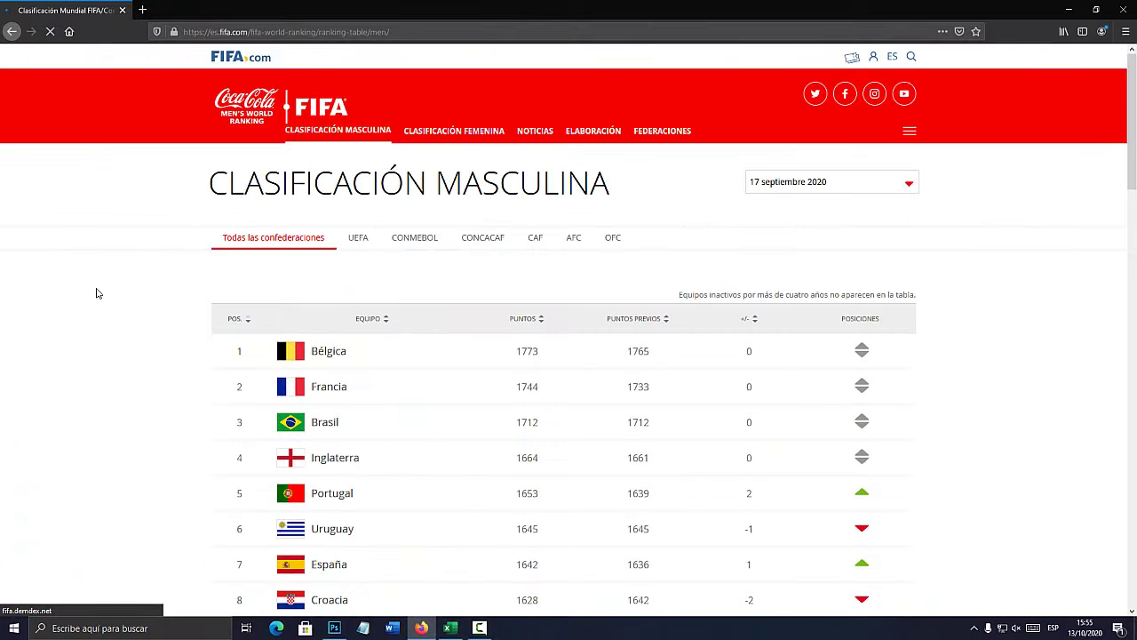
scroll(125, 291, "down", 5)
scroll(126, 291, "down", 3)
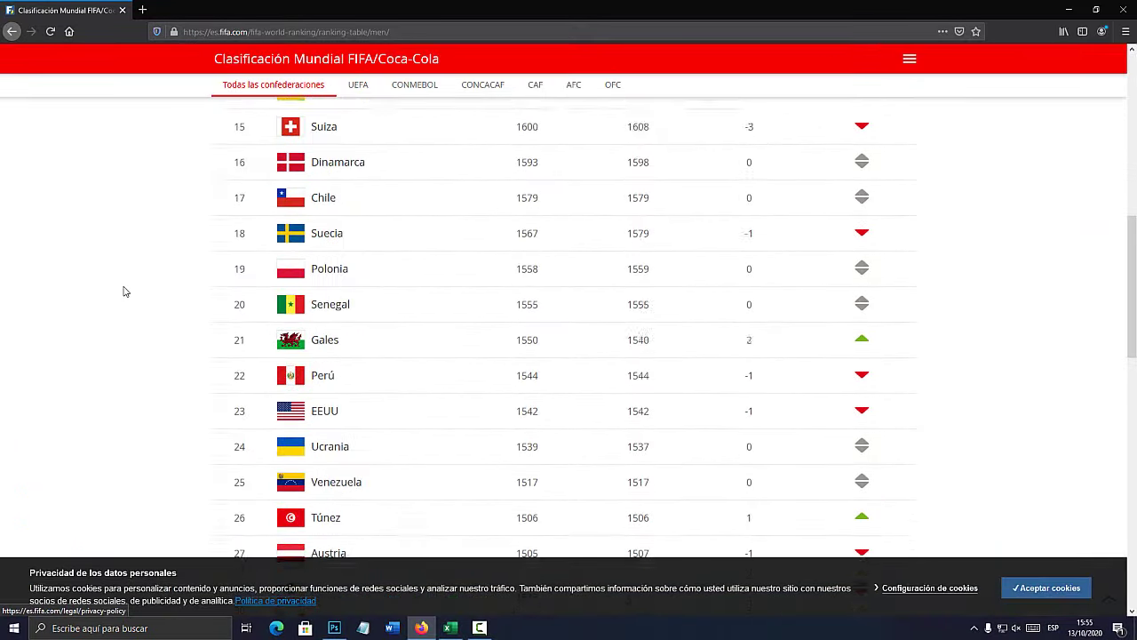
scroll(125, 292, "down", 3)
scroll(125, 292, "up", 5)
scroll(125, 291, "up", 6)
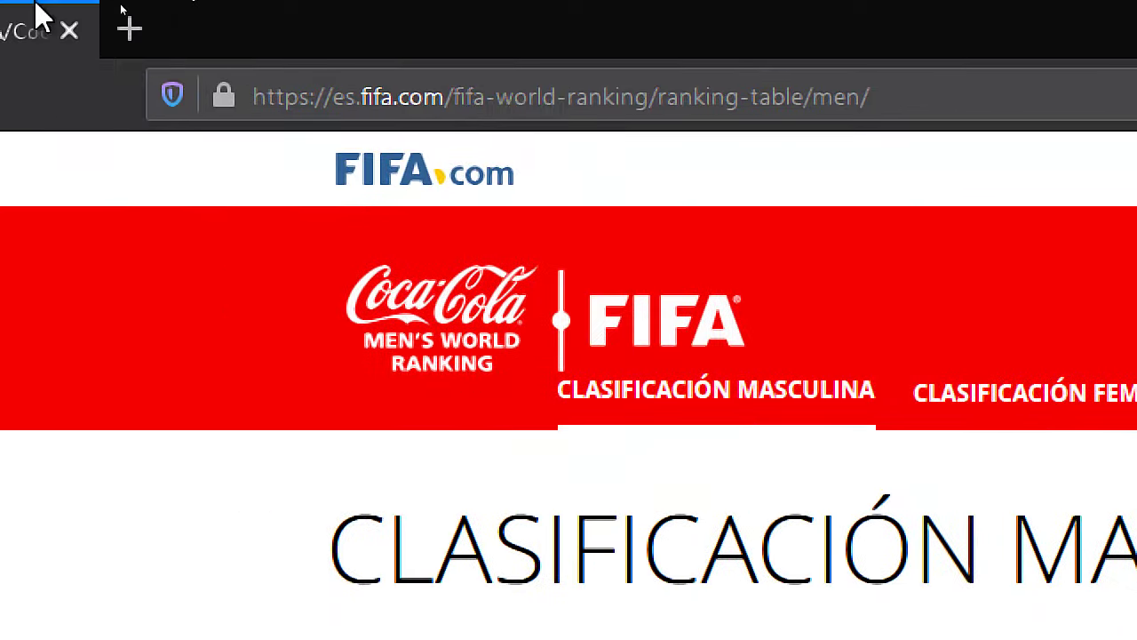
- Copy the ranking page's web address with Copiar and return to Excel workbook Libro1
left_click(237, 28)
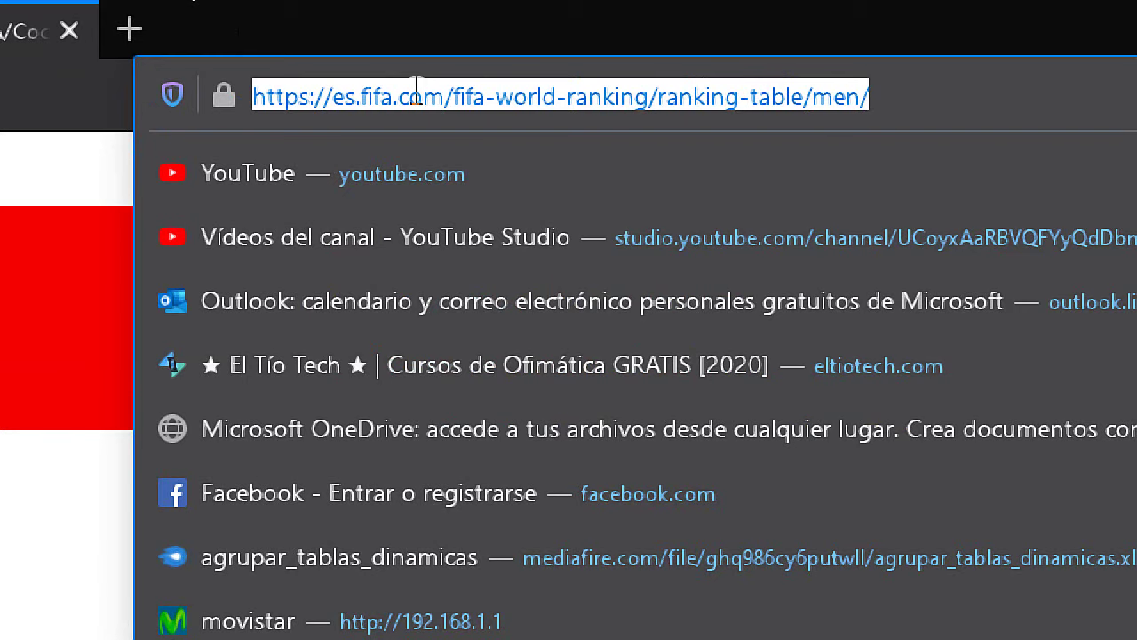
right_click(480, 102)
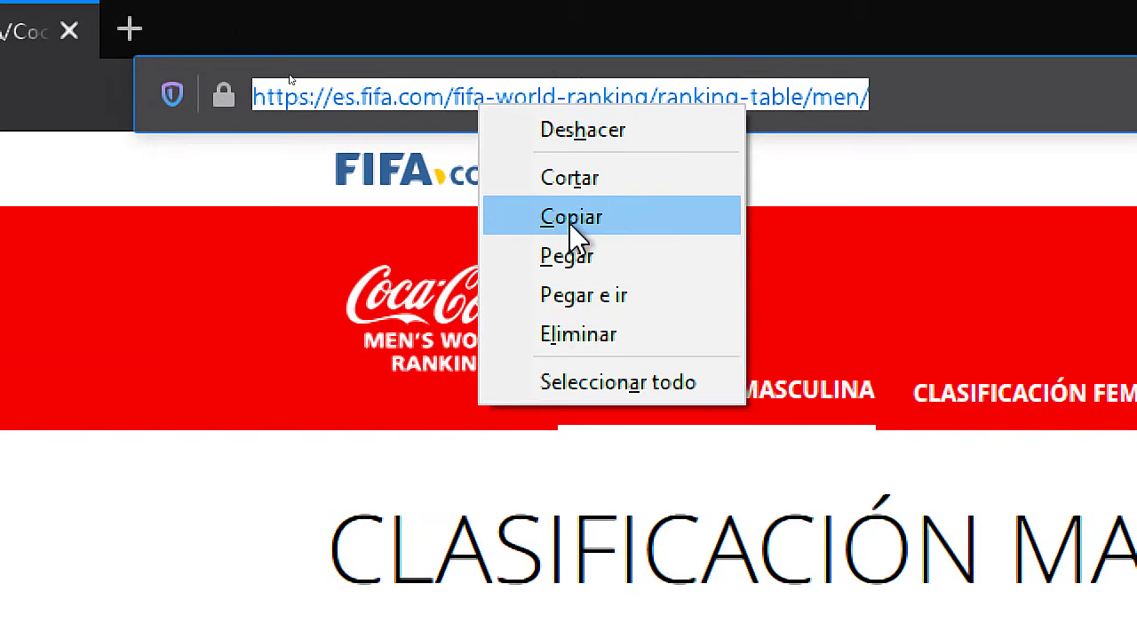
left_click(569, 217)
right_click(500, 80)
left_click(600, 198)
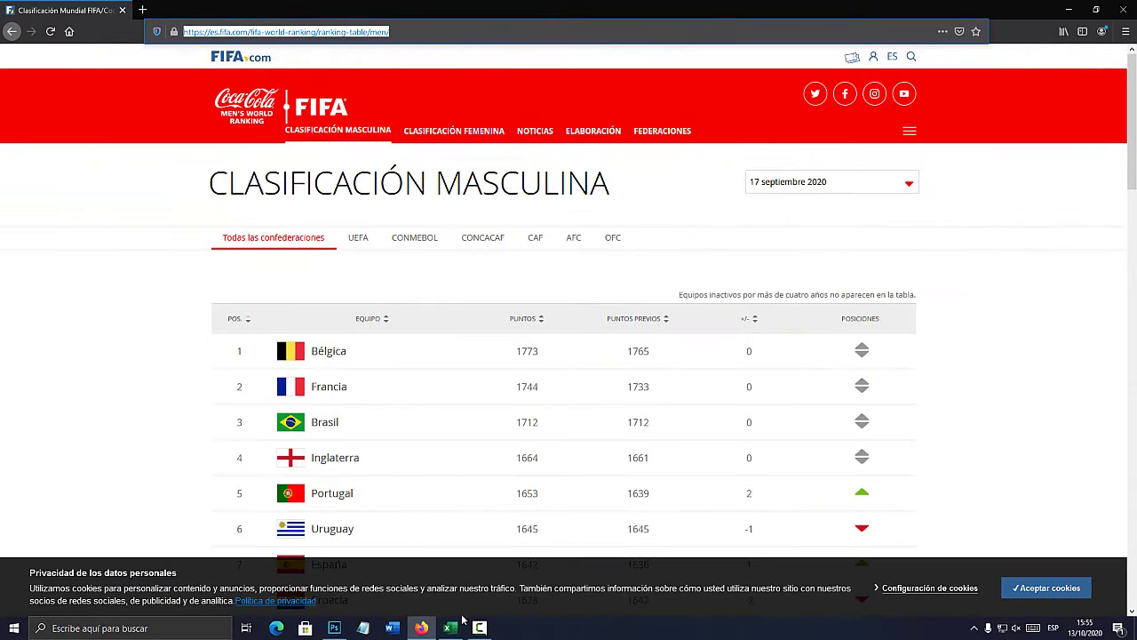
left_click(450, 627)
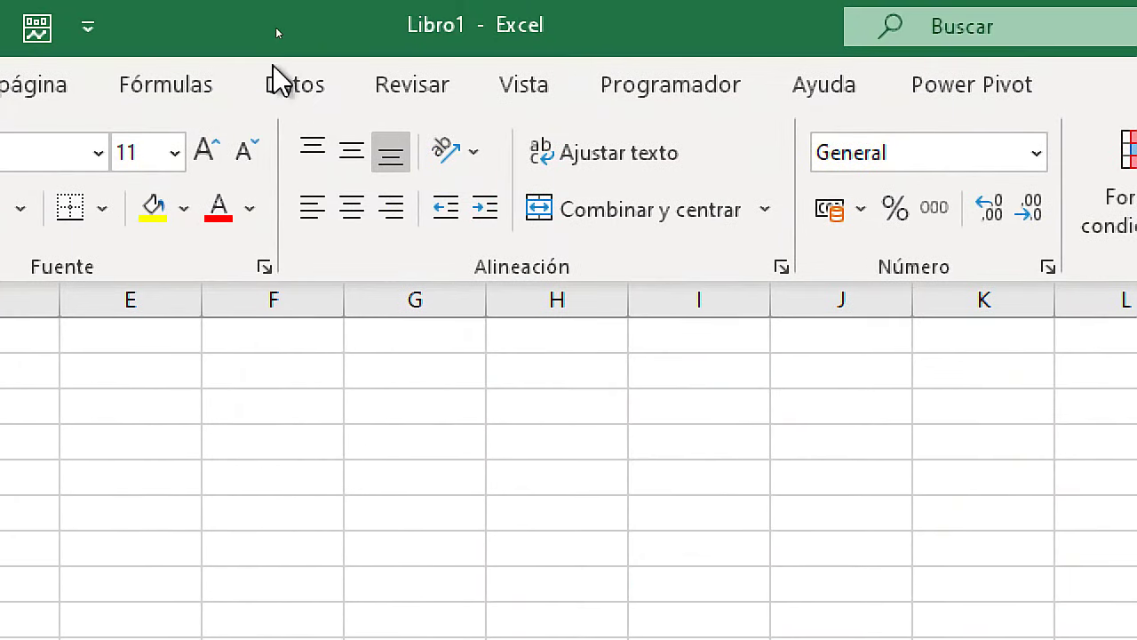
- Open the Datos 'Desde la web' import and paste the FIFA ranking URL as Dirección URL
left_click(280, 32)
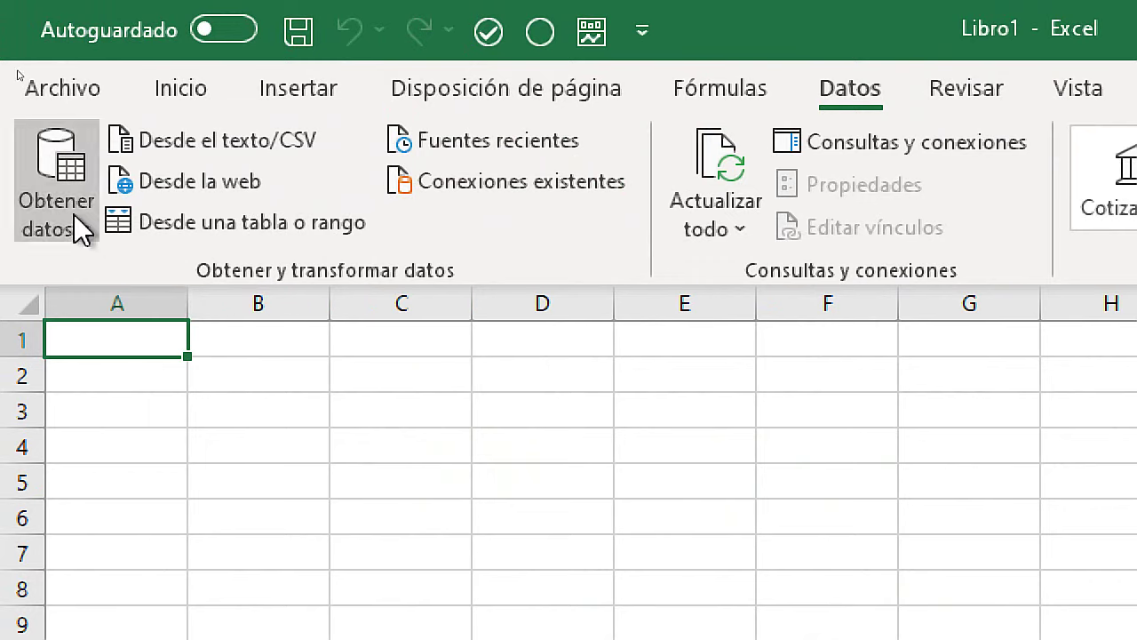
left_click(67, 224)
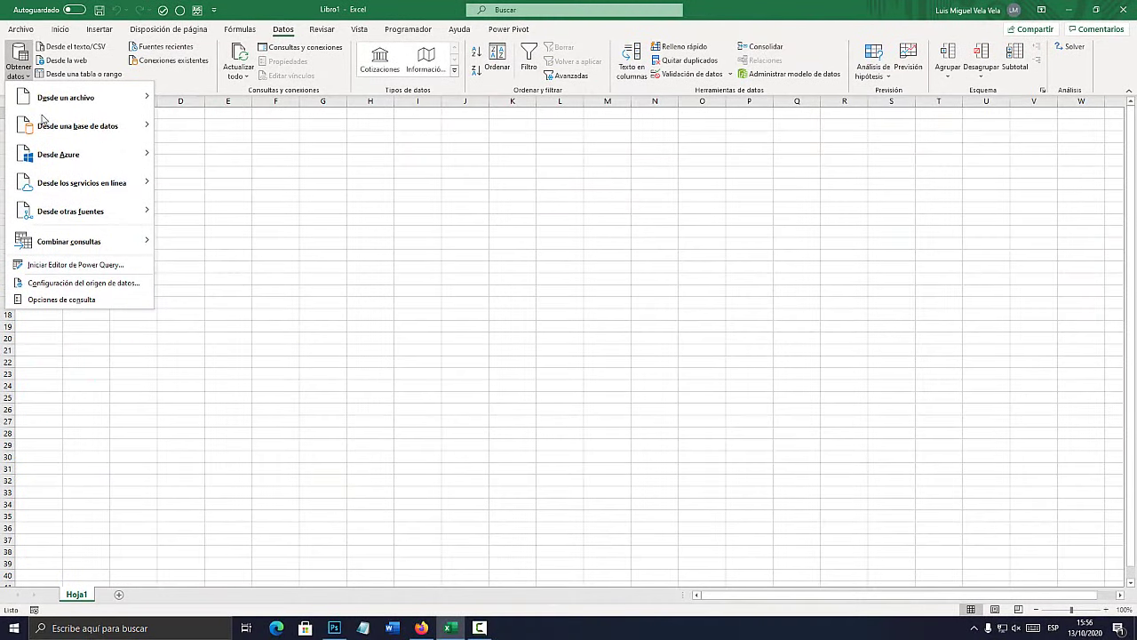
mouse_move(67, 211)
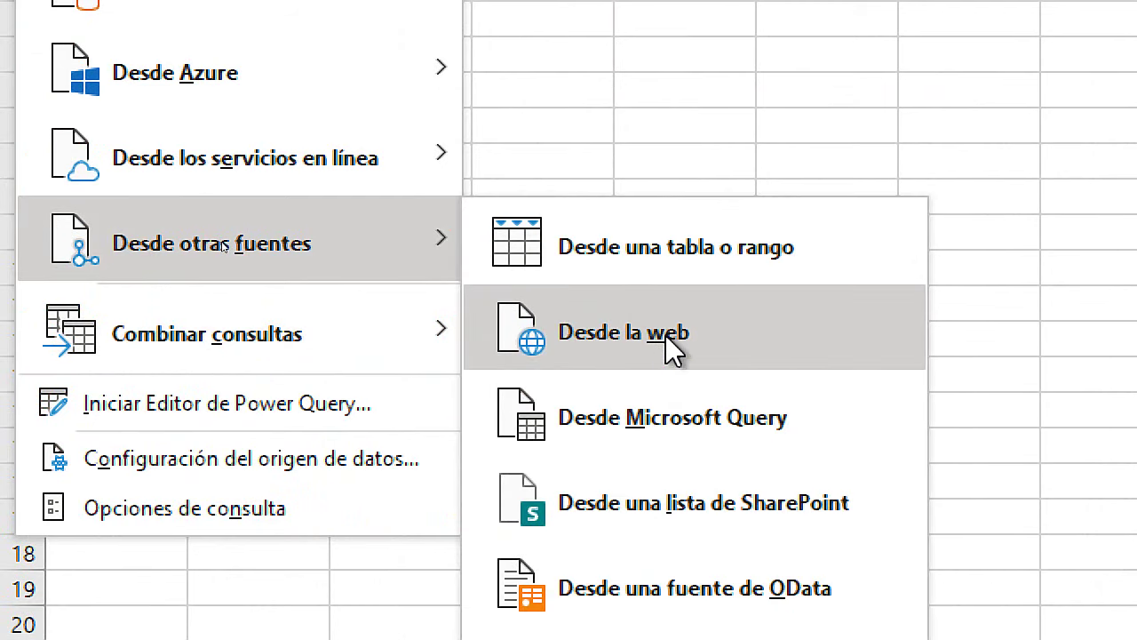
left_click(666, 337)
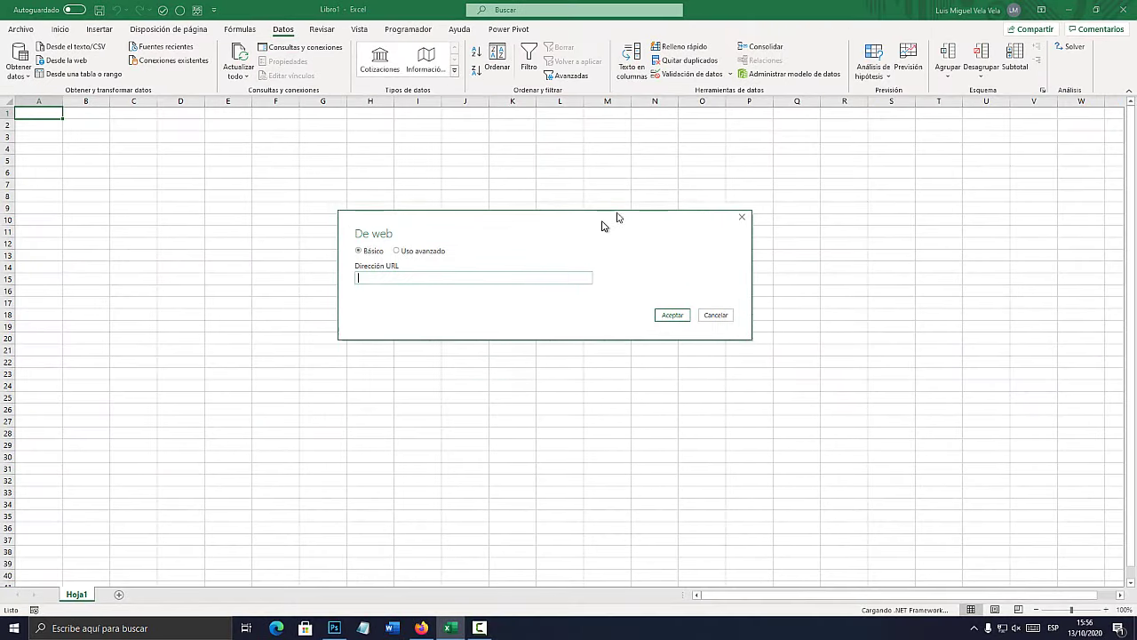
left_click(743, 200)
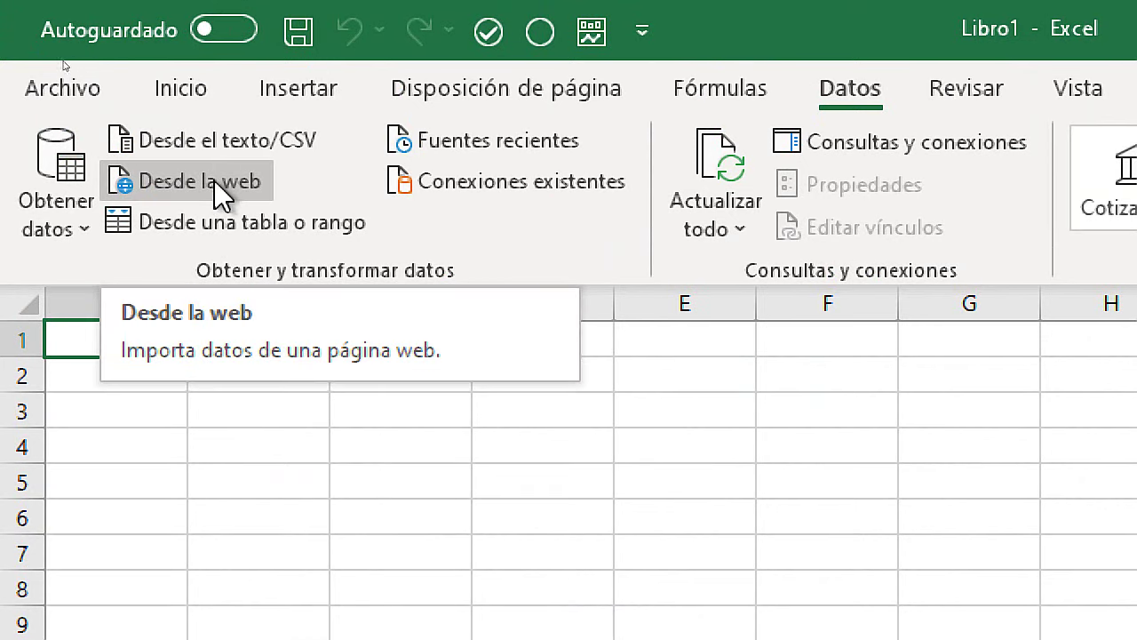
left_click(173, 183)
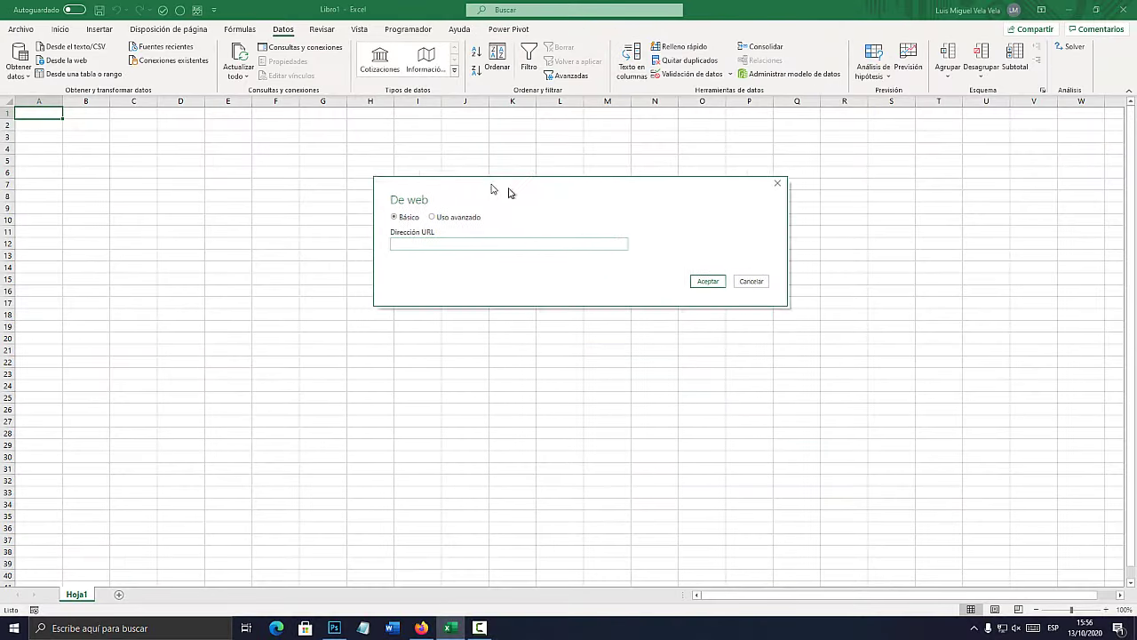
left_click_drag(509, 192, 475, 199)
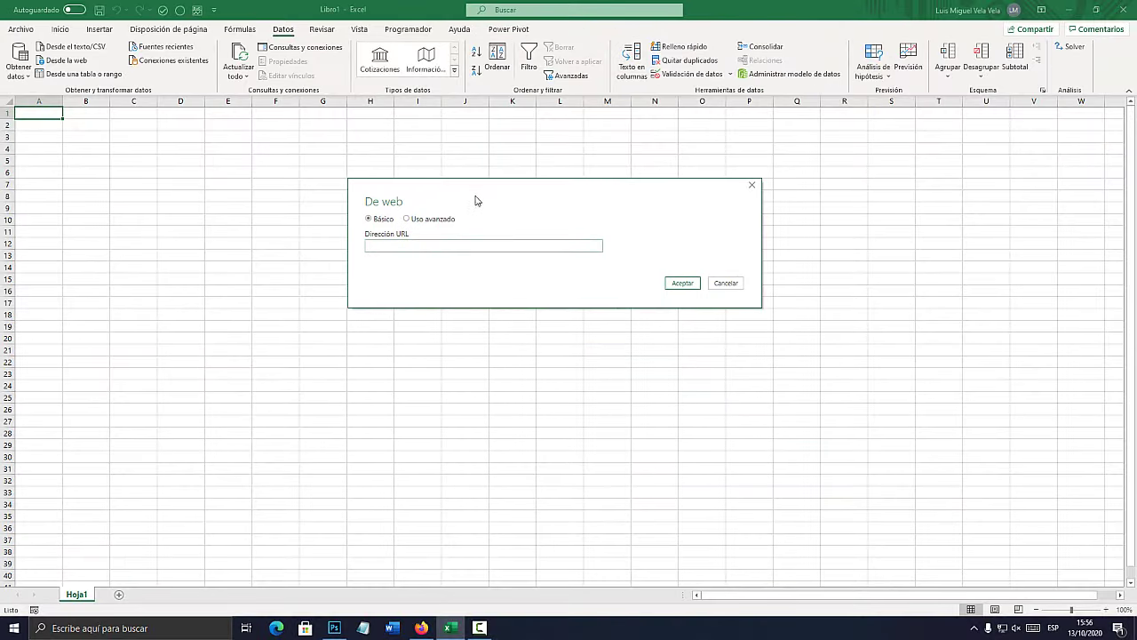
left_click(424, 241)
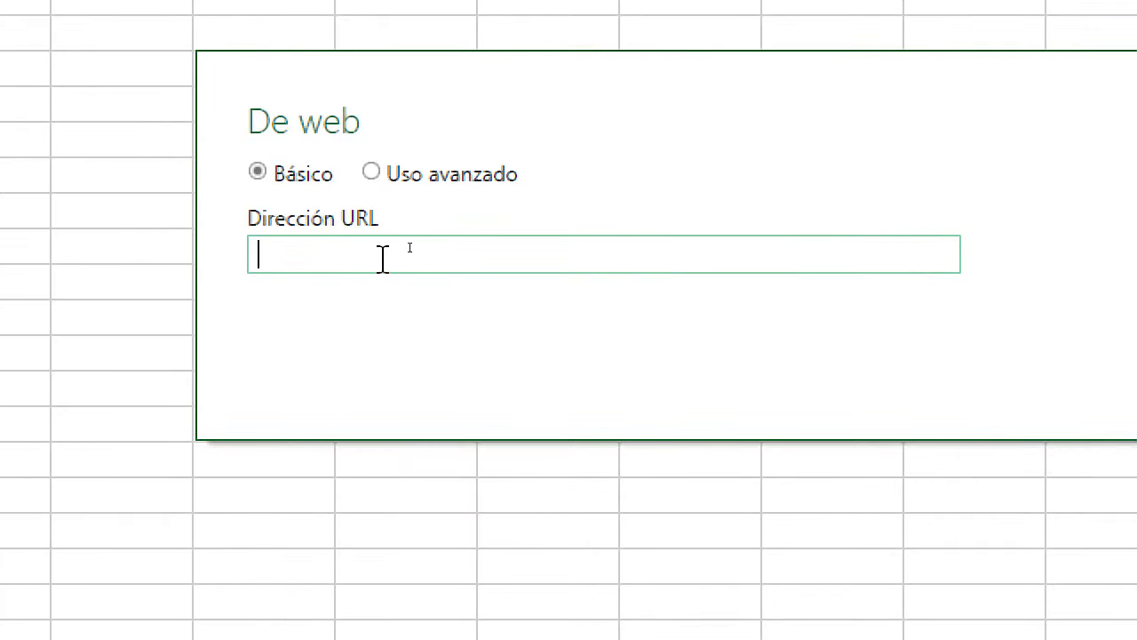
type("https://es.fifa.com/fifa-world-ranking/ranking-table/men/")
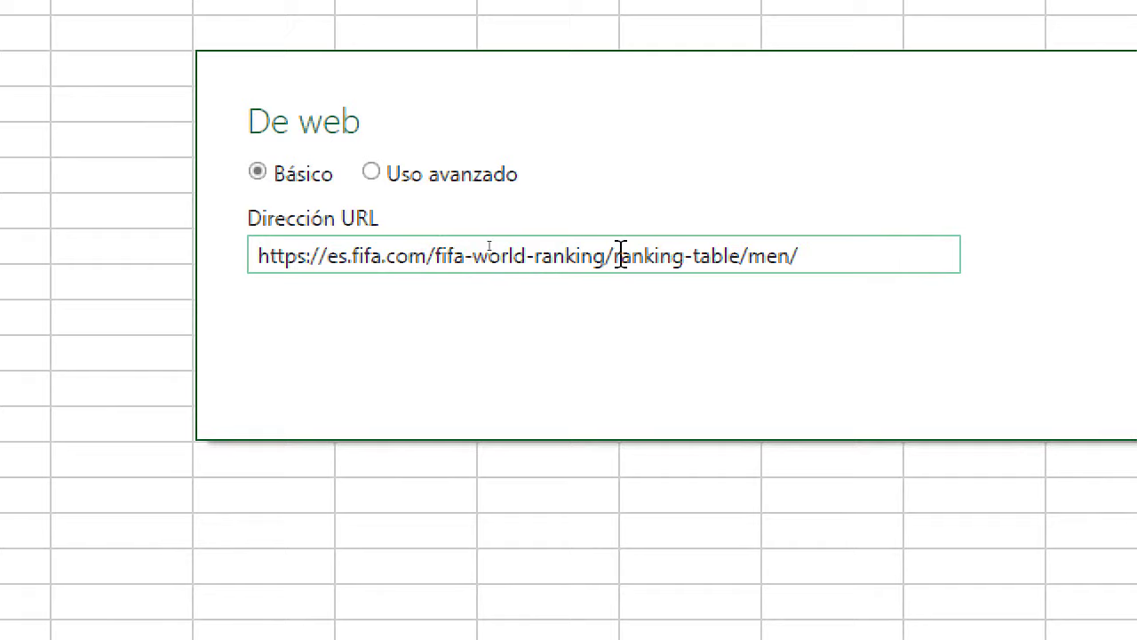
left_click_drag(852, 256, 153, 262)
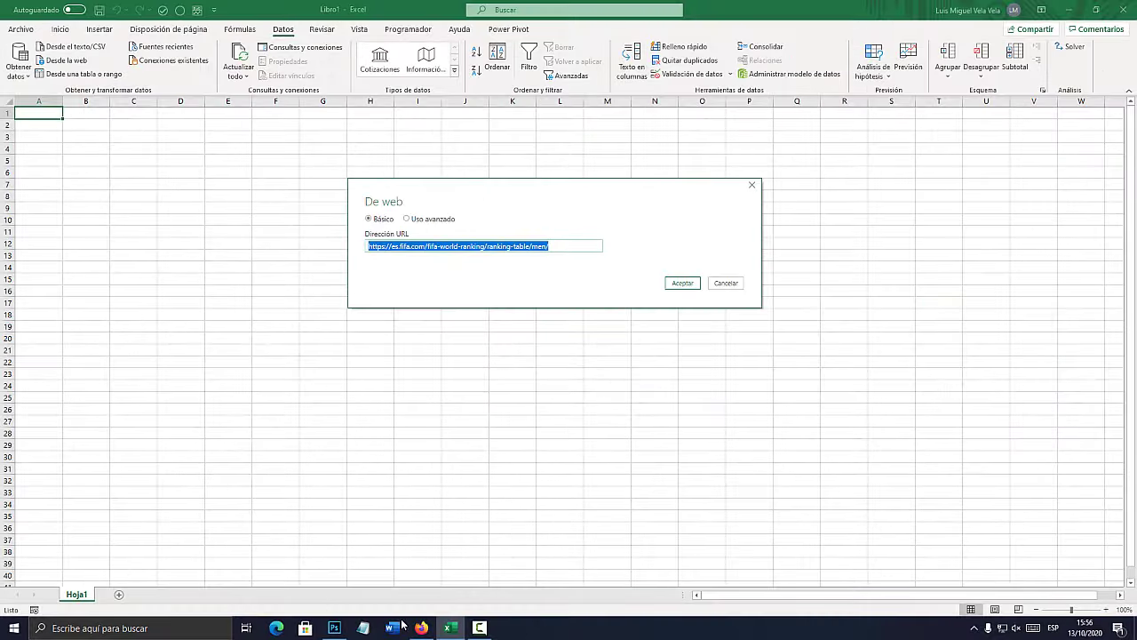
- Scroll the FIFA ranking to its last row, highlight rank 50 (Bosnia y Herzegovina), then return to Excel
left_click(421, 627)
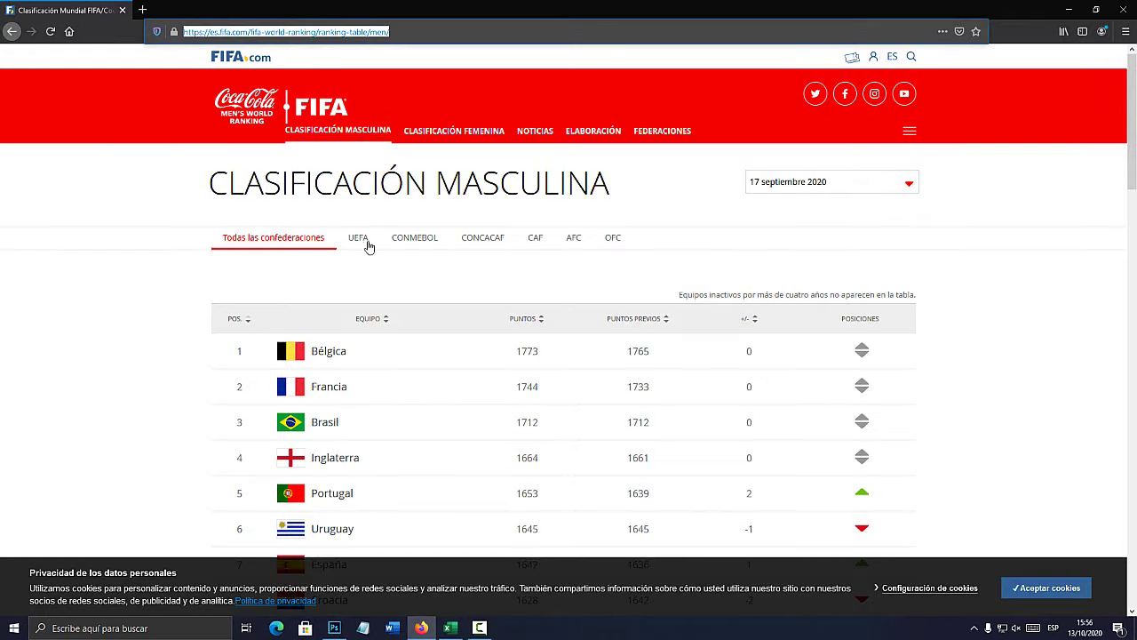
scroll(398, 323, "down", 4)
scroll(393, 328, "down", 3)
scroll(384, 332, "down", 3)
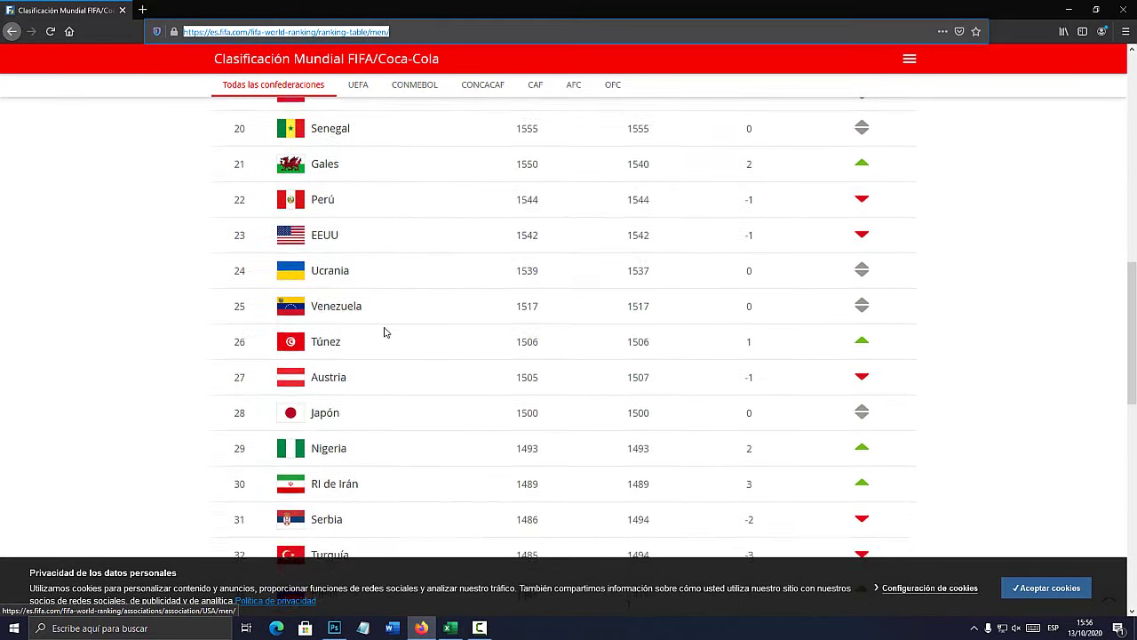
scroll(373, 382, "down", 5)
scroll(362, 418, "down", 3)
scroll(311, 430, "down", 2)
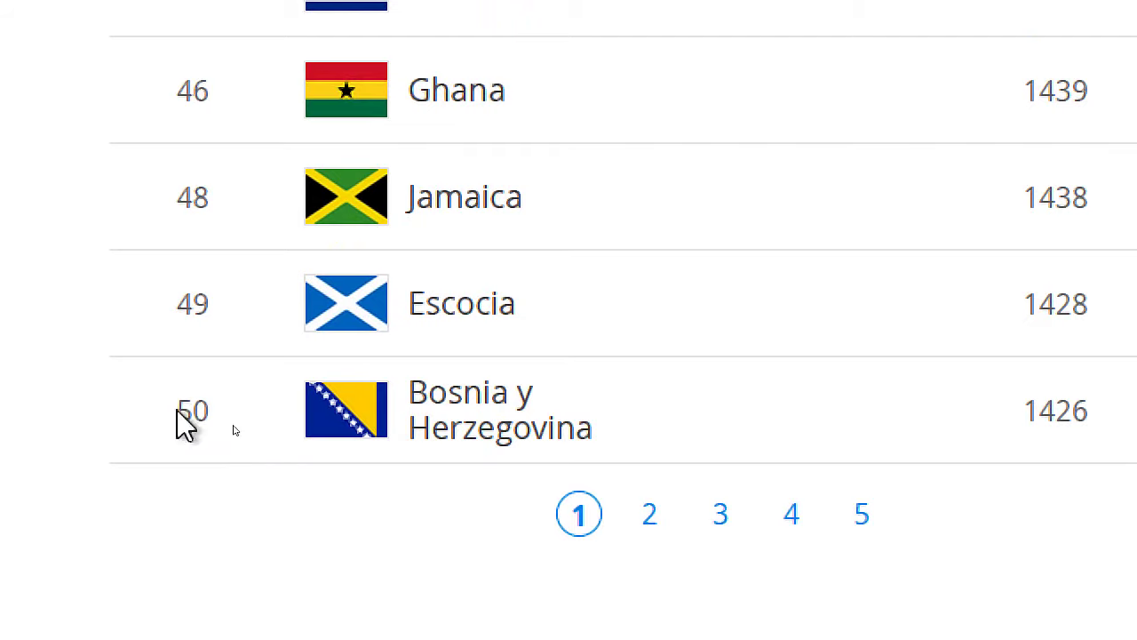
left_click_drag(233, 424, 245, 426)
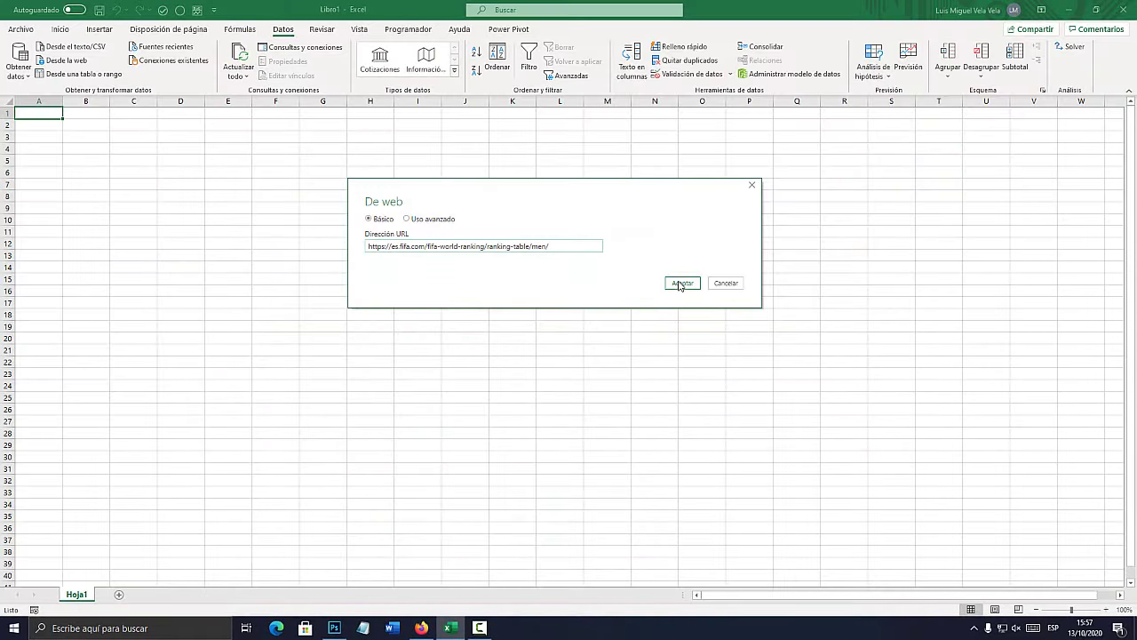
left_click(679, 284)
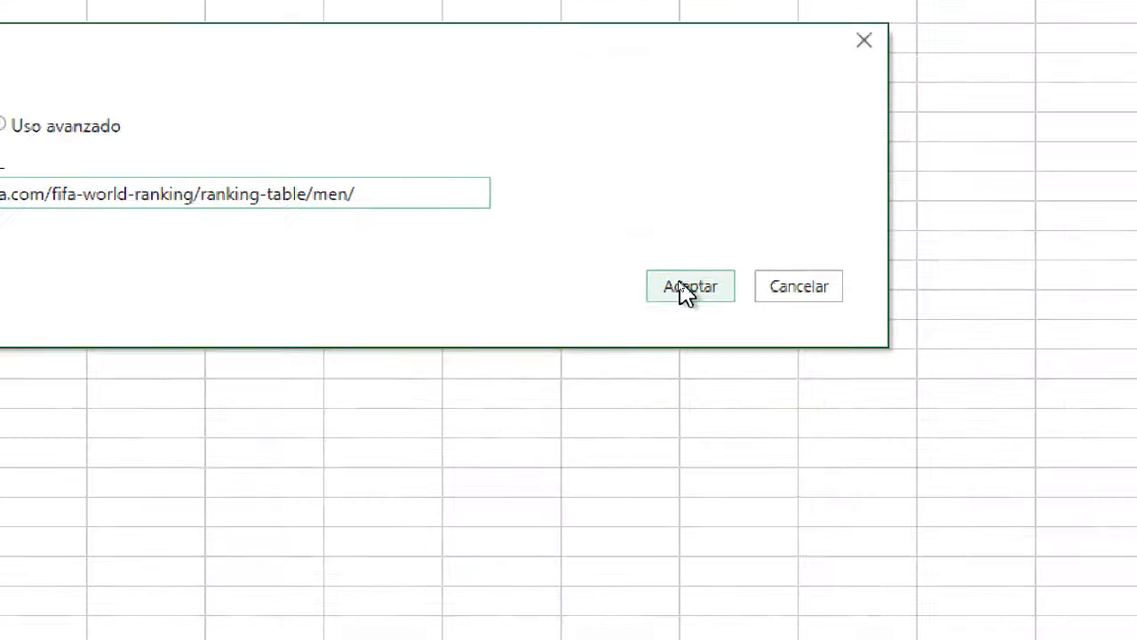
- Accept the FIFA URL and preview Document, then Table 0's positions, teams and points in Navegador
left_click(680, 284)
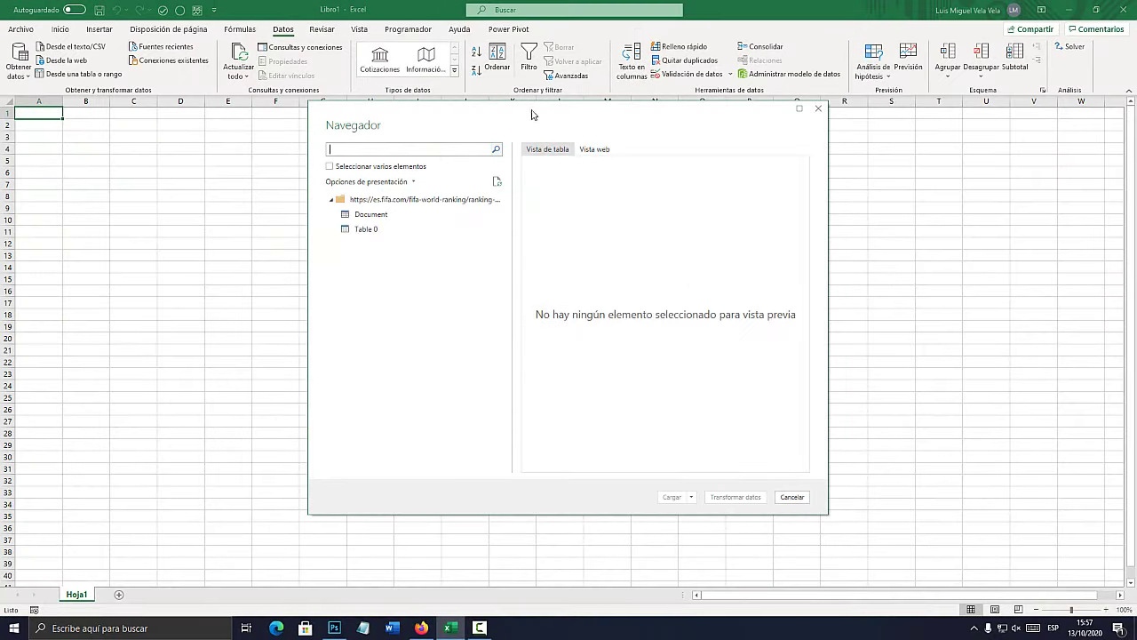
left_click_drag(527, 112, 550, 102)
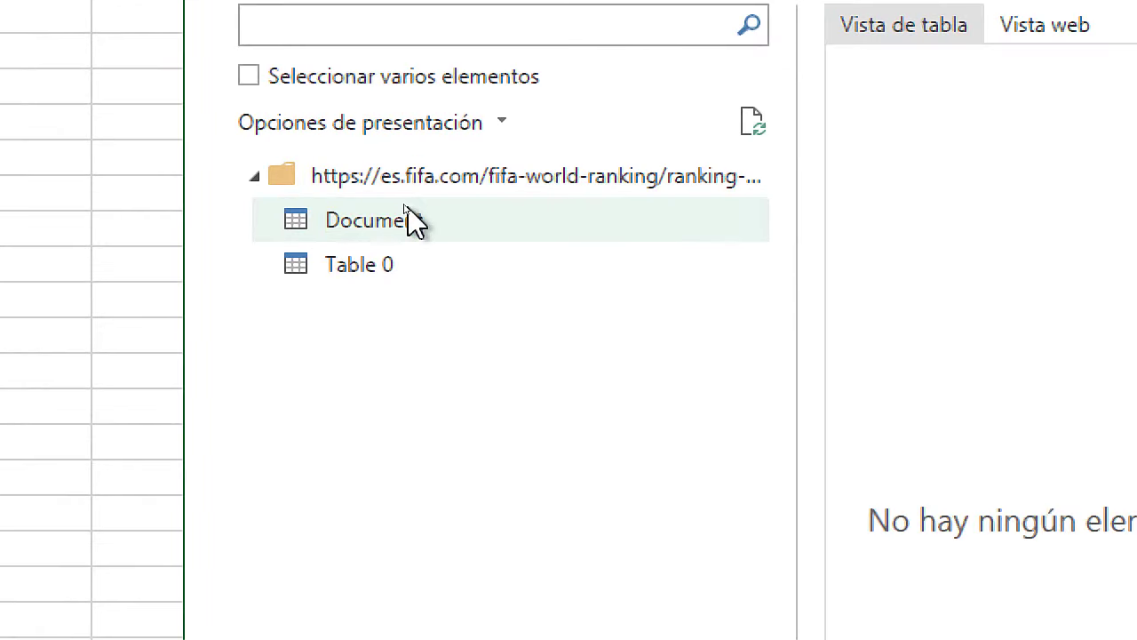
left_click(411, 220)
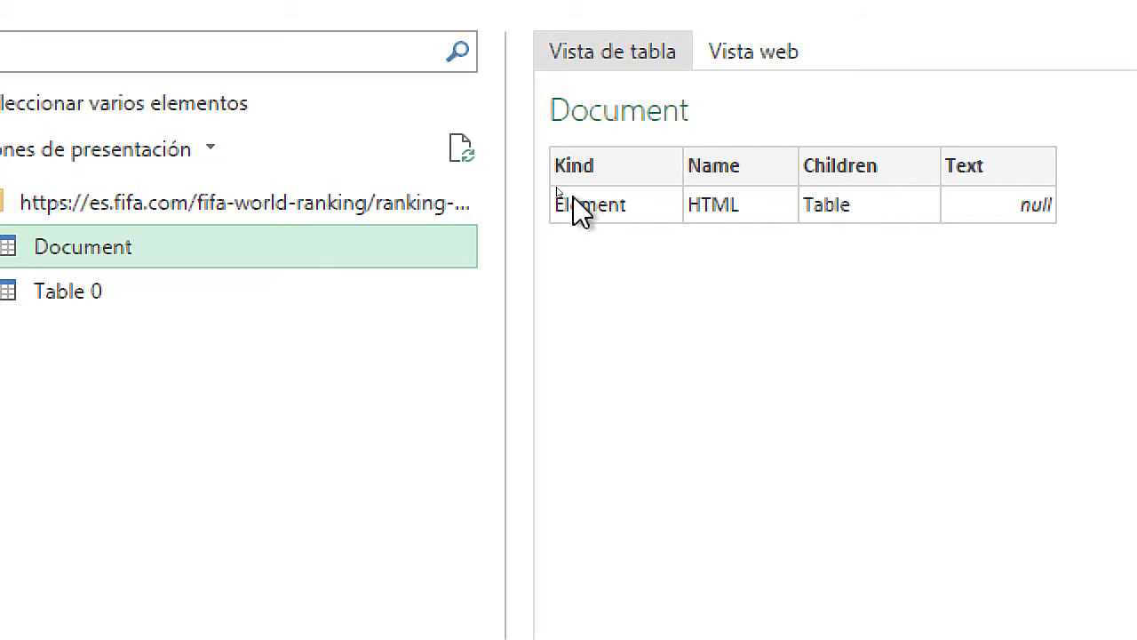
left_click(247, 297)
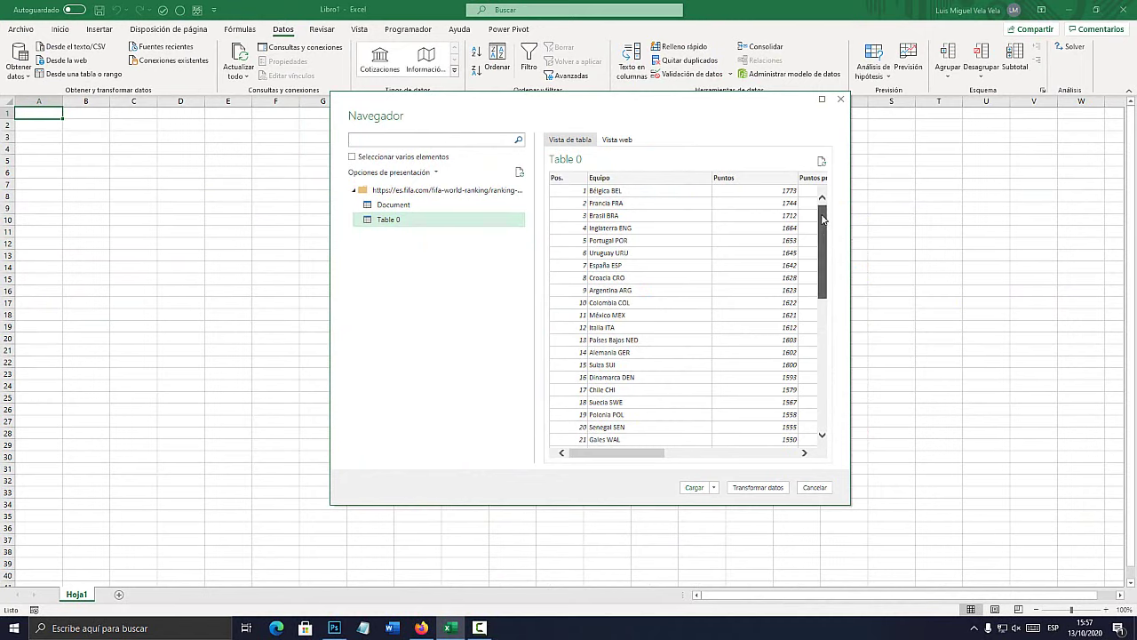
left_click_drag(824, 221, 824, 351)
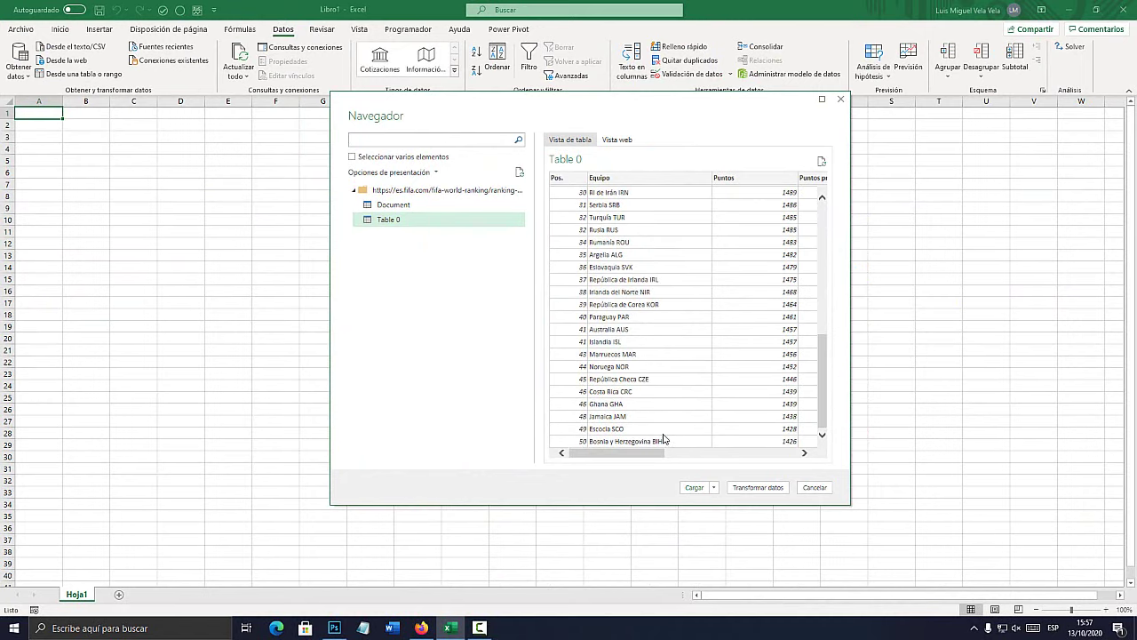
left_click_drag(657, 453, 710, 457)
scroll(709, 458, "left", 3)
scroll(710, 455, "left", 3)
left_click_drag(822, 382, 830, 218)
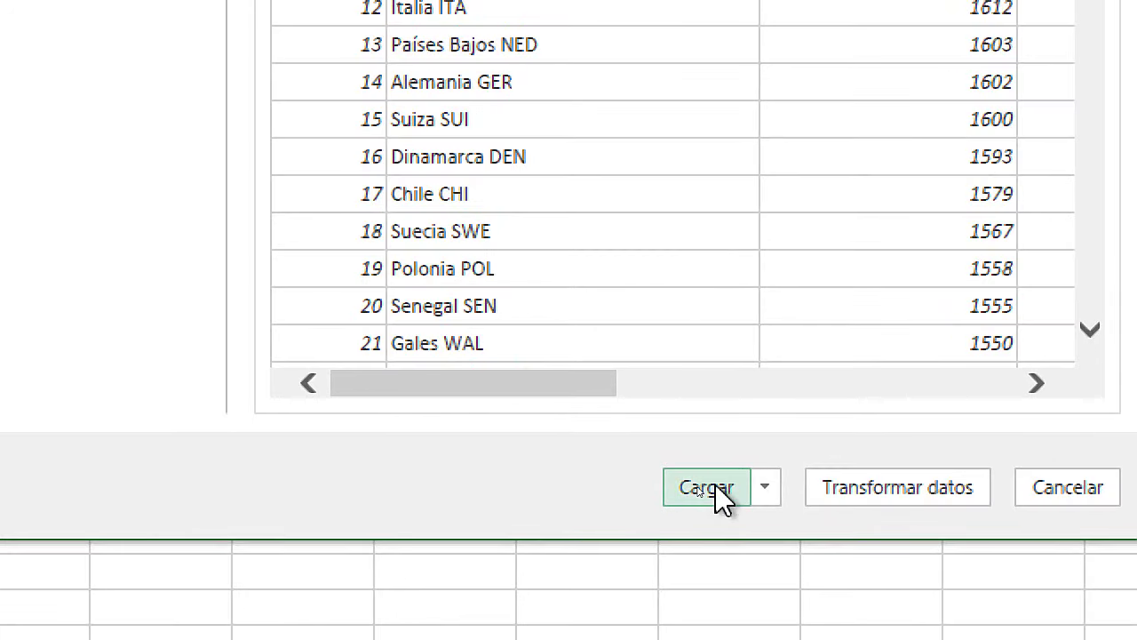
- Load Table 0 into new sheet Hoja2 and select the rank 50 row at cell A51
left_click(715, 487)
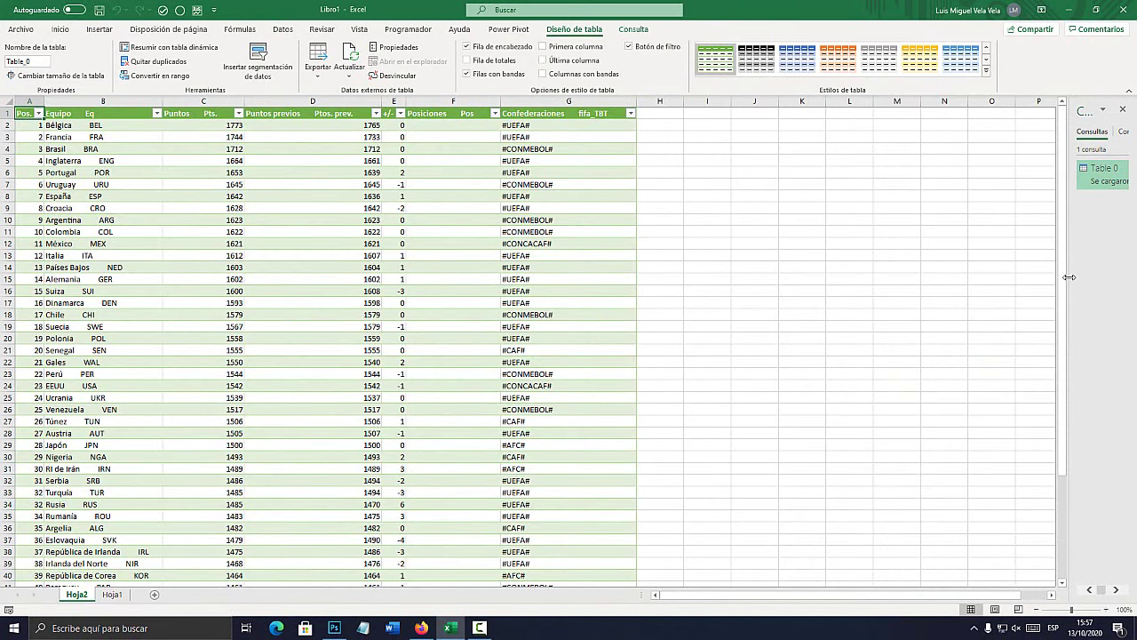
left_click_drag(1070, 283, 893, 282)
scroll(266, 316, "down", 10)
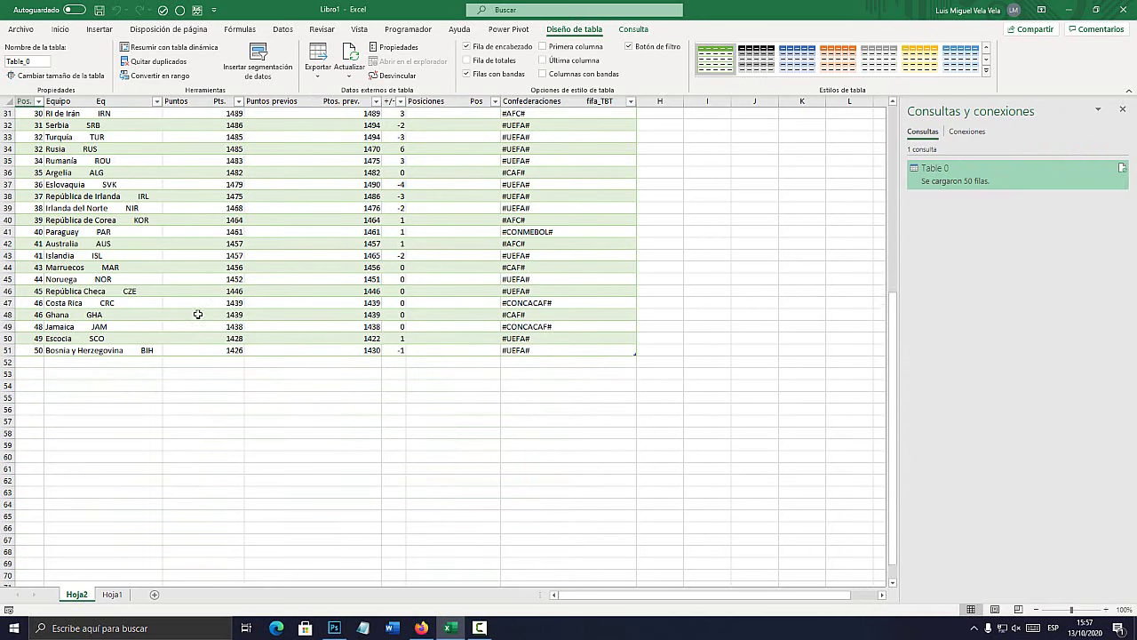
left_click(6, 350)
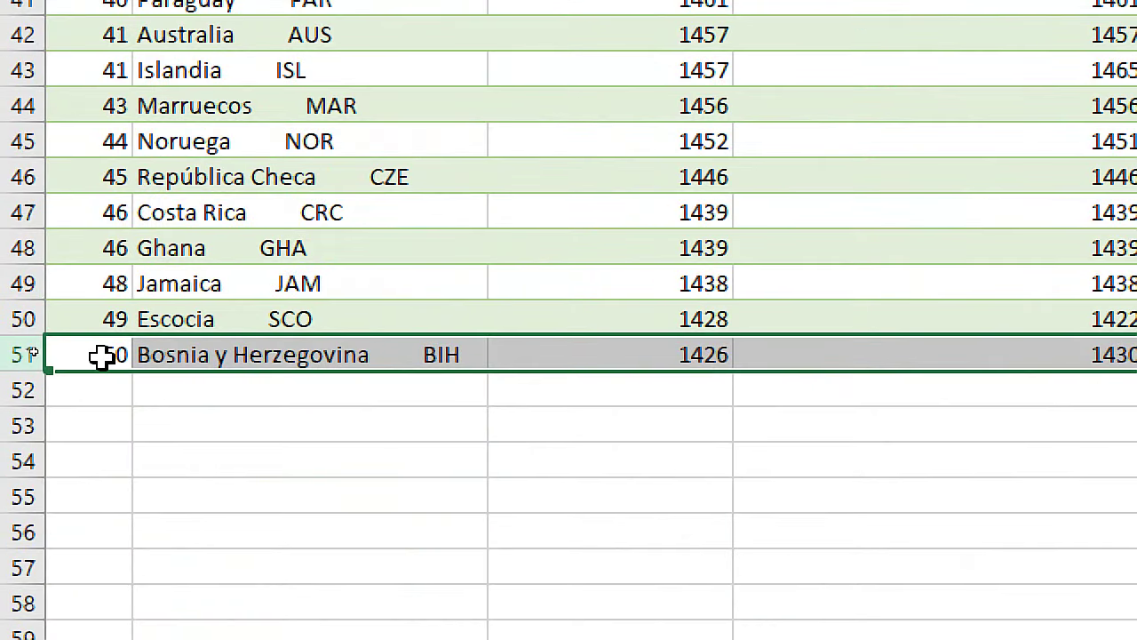
left_click(101, 355)
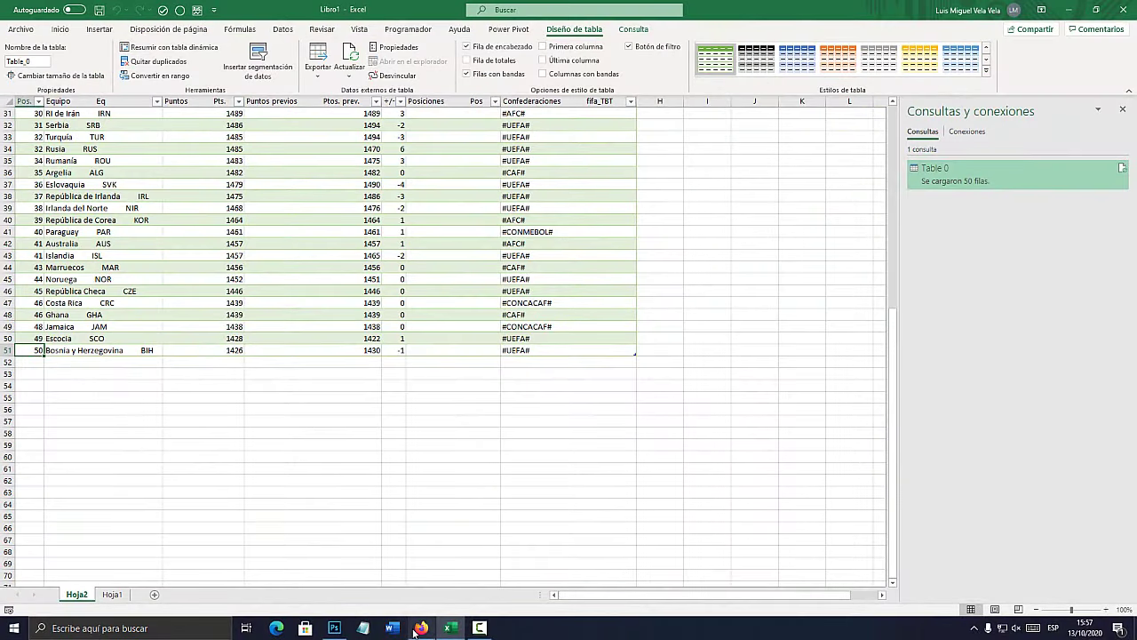
- Compare row 51 against the FIFA page and wrap the Bosnia y Herzegovina text in cell B51
left_click(416, 629)
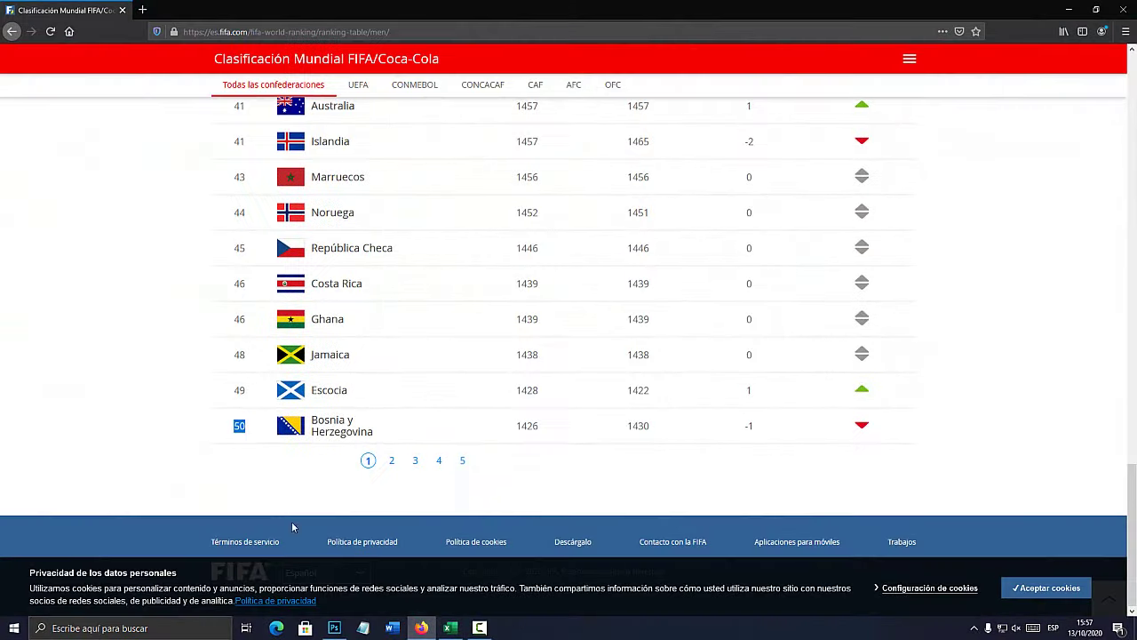
left_click(237, 435)
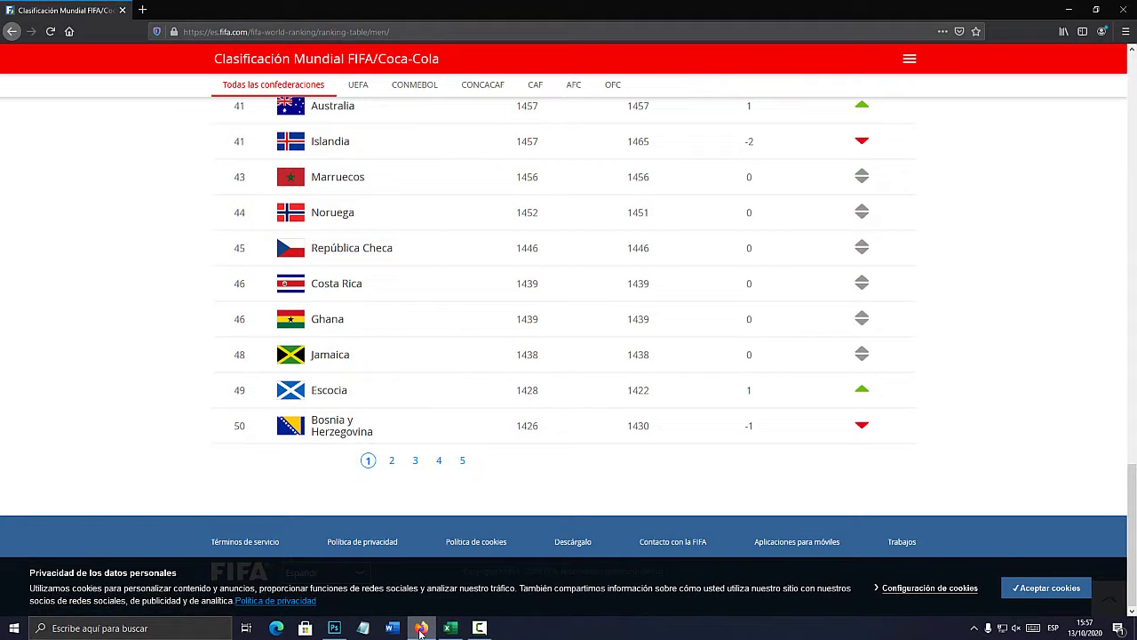
left_click(450, 628)
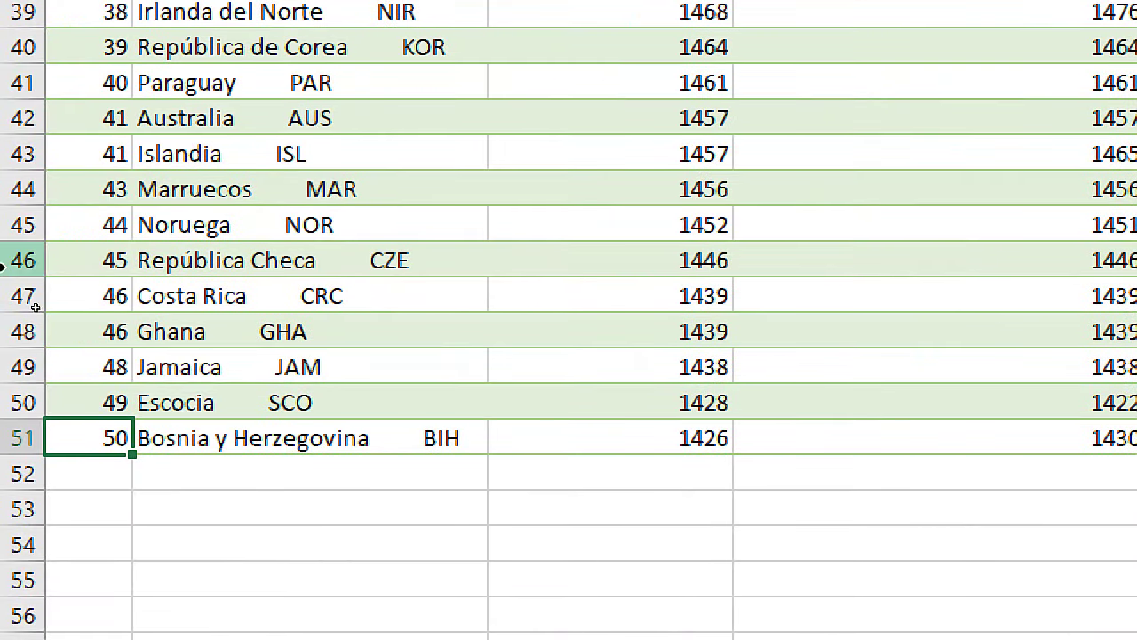
left_click(64, 352)
key("alt+h")
key("w")
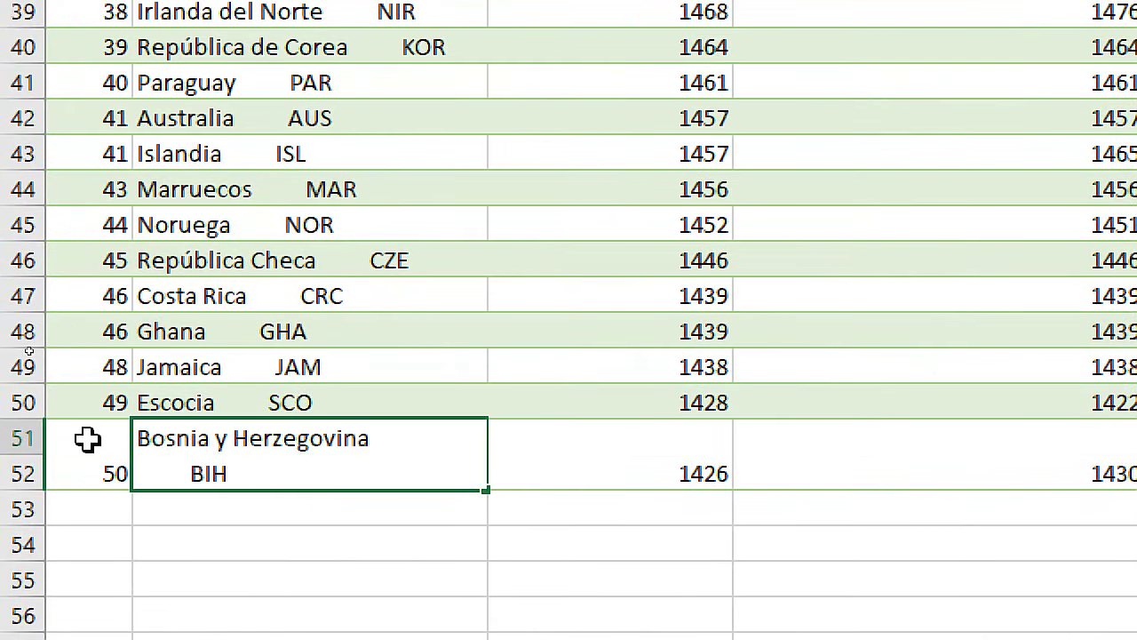
left_click(104, 460)
left_click(264, 578)
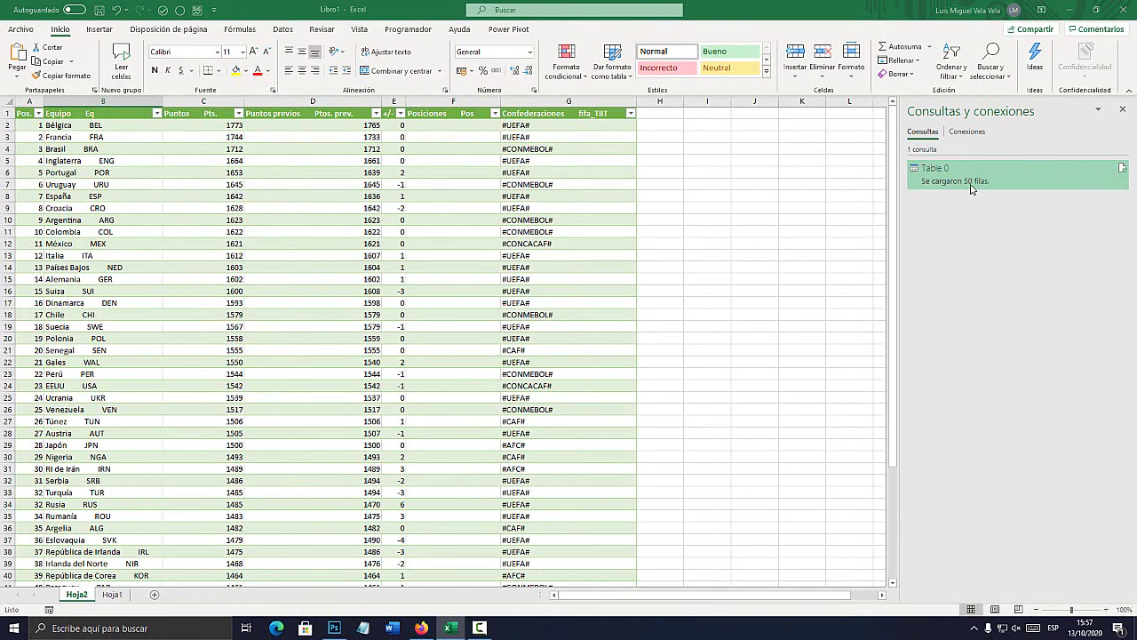
- Dismiss the Table 0 preview card and drag the Consultas y conexiones pane edge wider
mouse_move(972, 188)
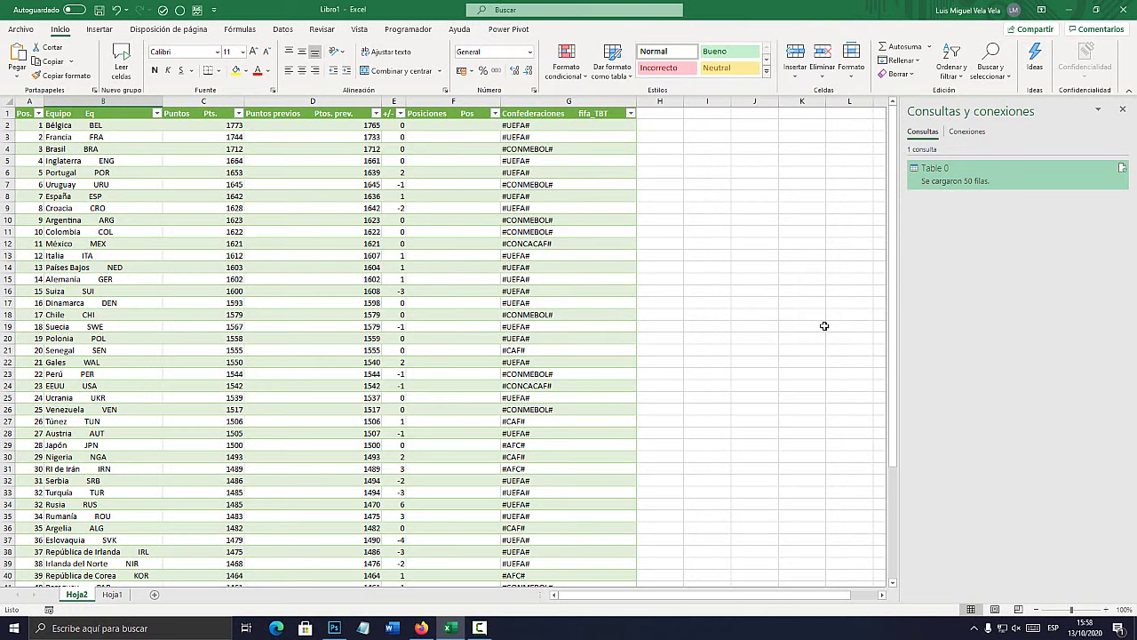
left_click(829, 326)
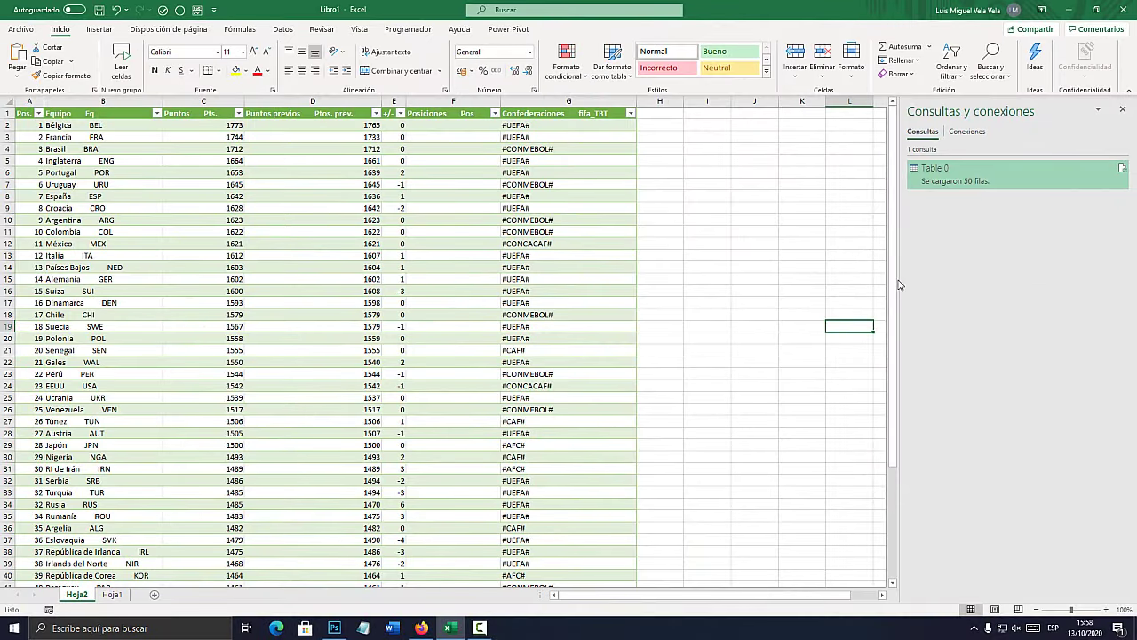
mouse_move(897, 283)
left_mouse_down()
mouse_move(670, 272)
mouse_move(913, 267)
left_mouse_up()
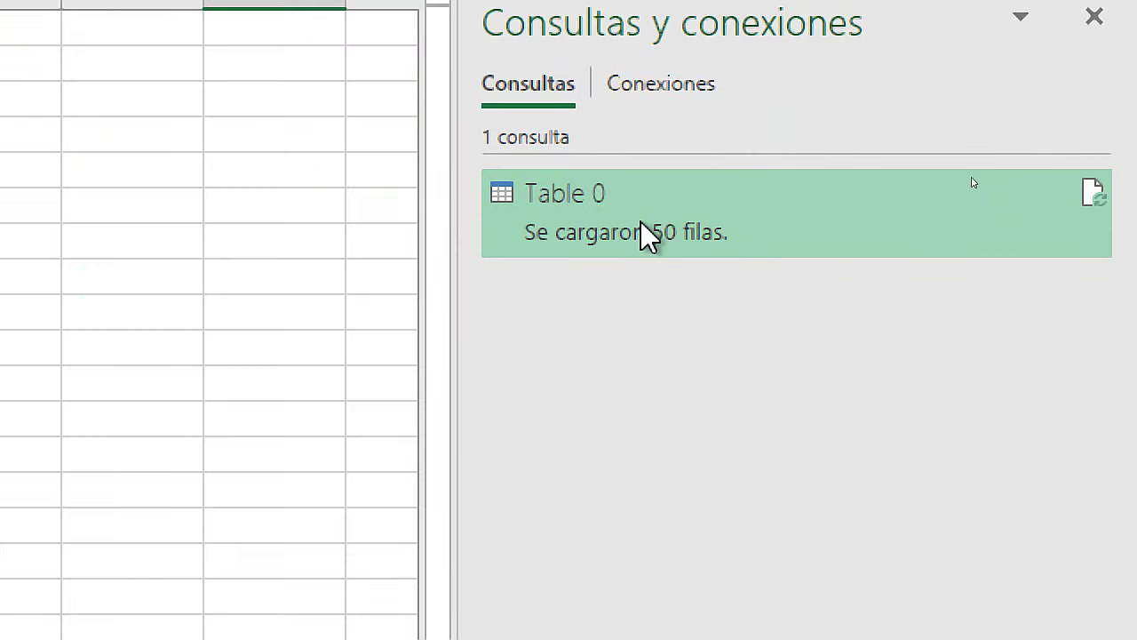
double_click(647, 236)
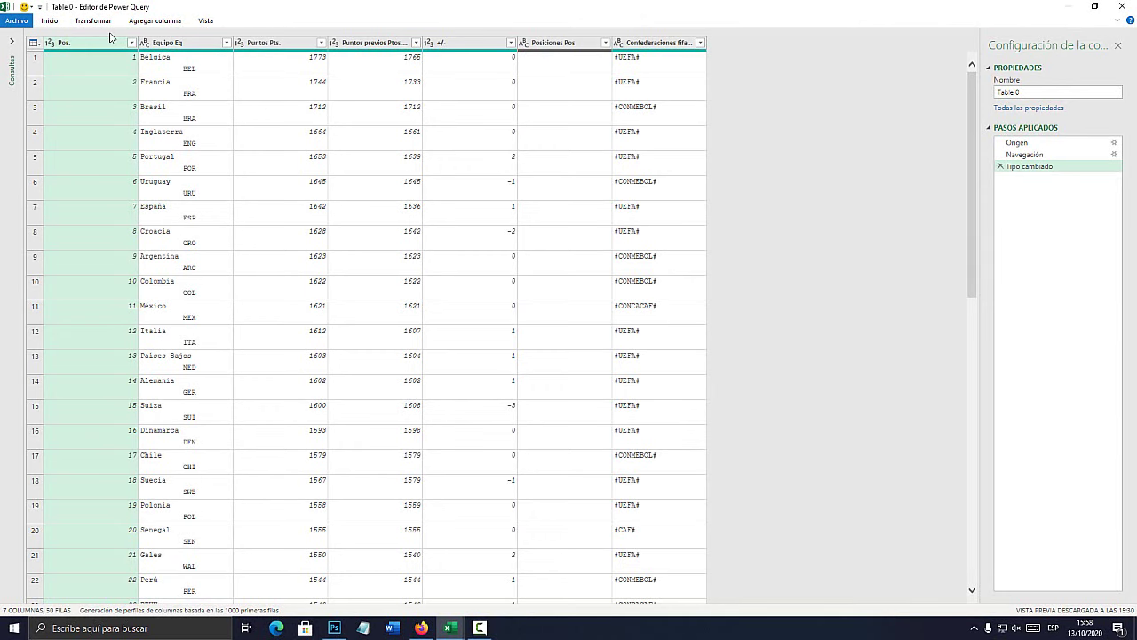
left_click(52, 20)
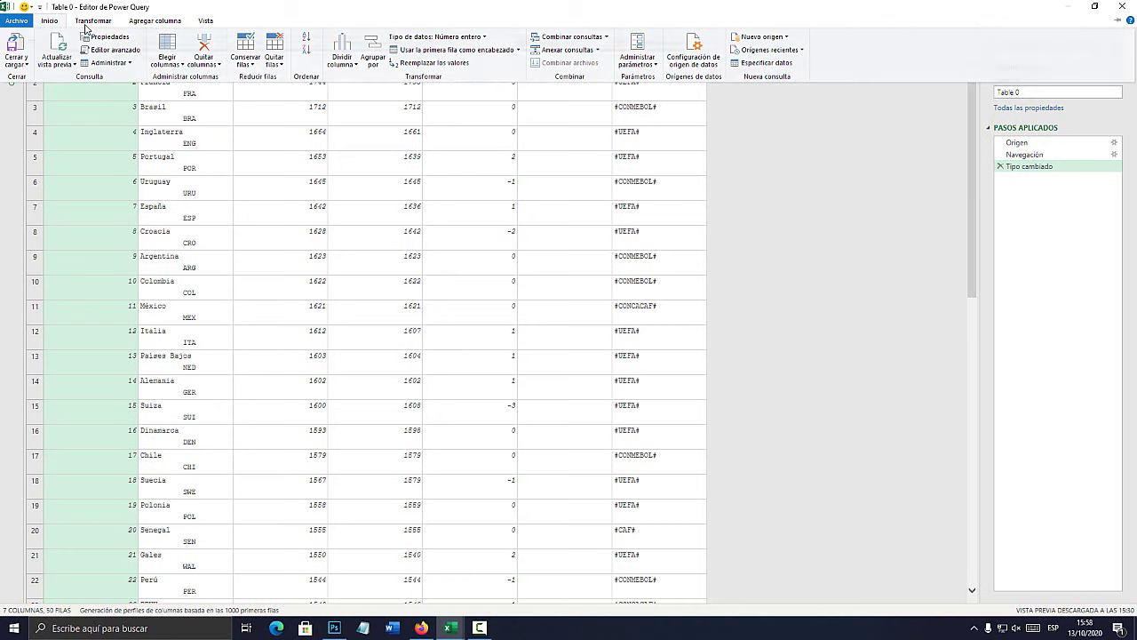
left_click(86, 28)
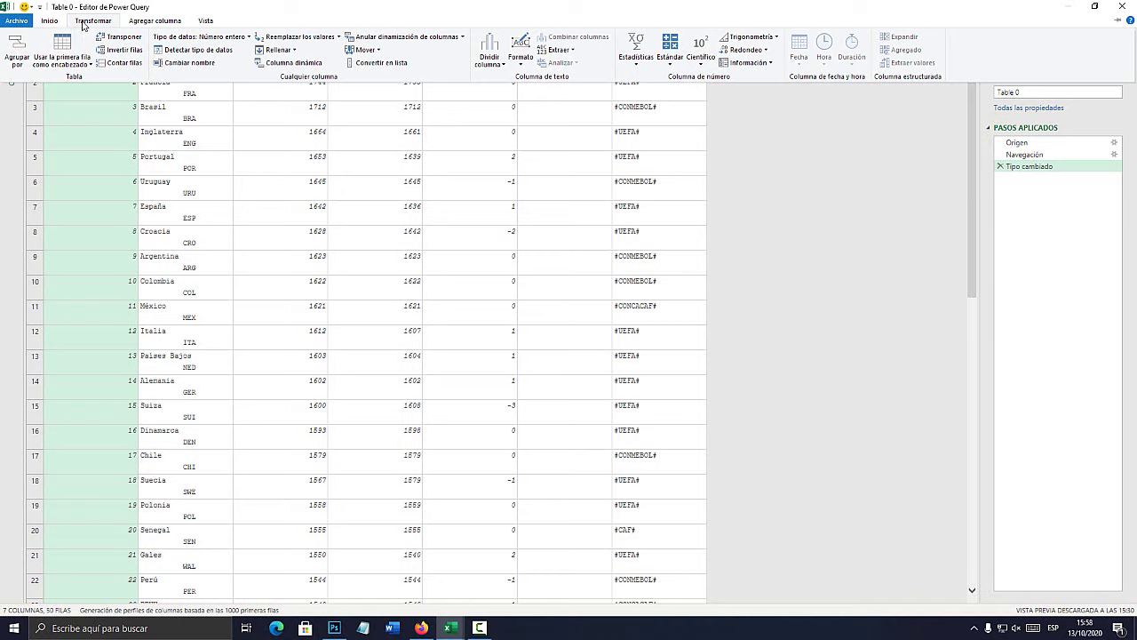
left_click(1123, 11)
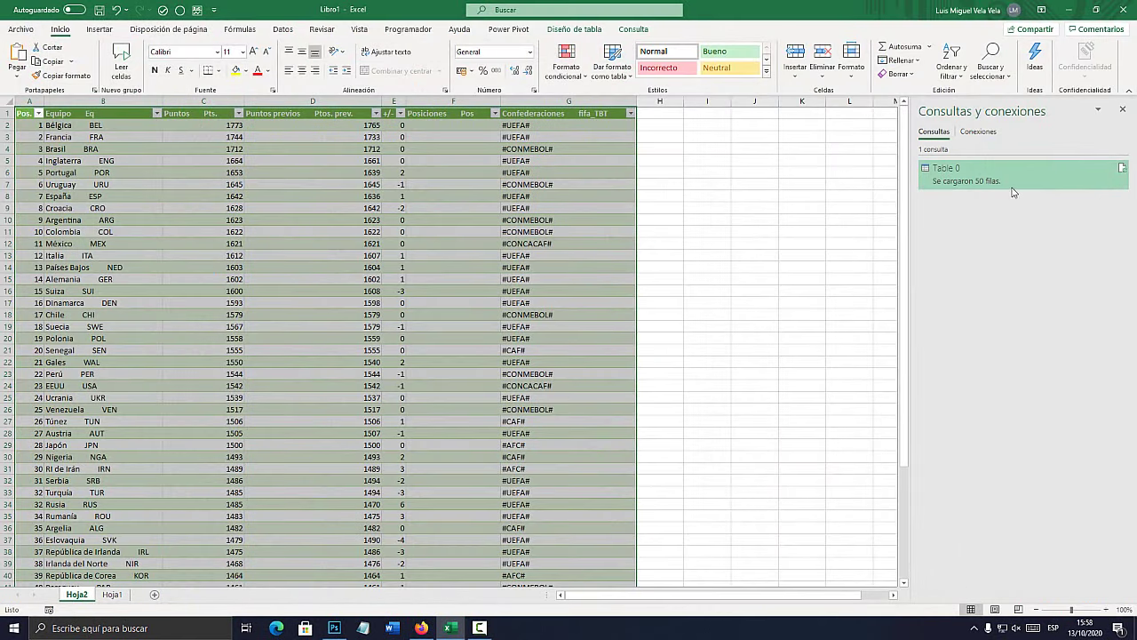
- Use Cambiar nombre on the Table 0 query and name it 'Puntuación Mundial'
mouse_move(1007, 179)
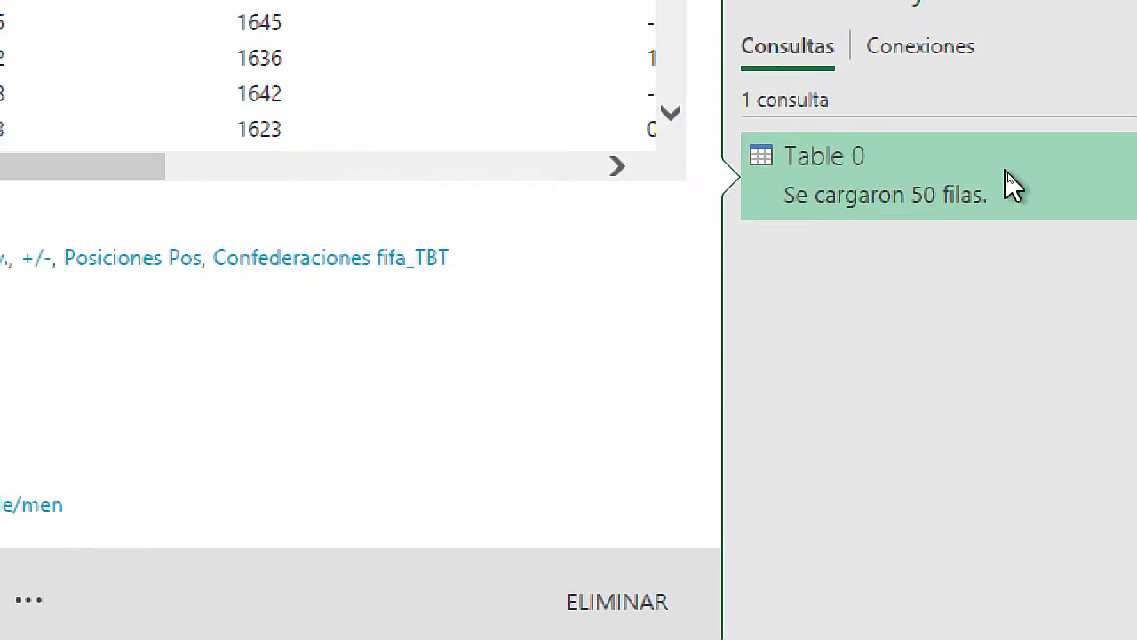
right_click(590, 170)
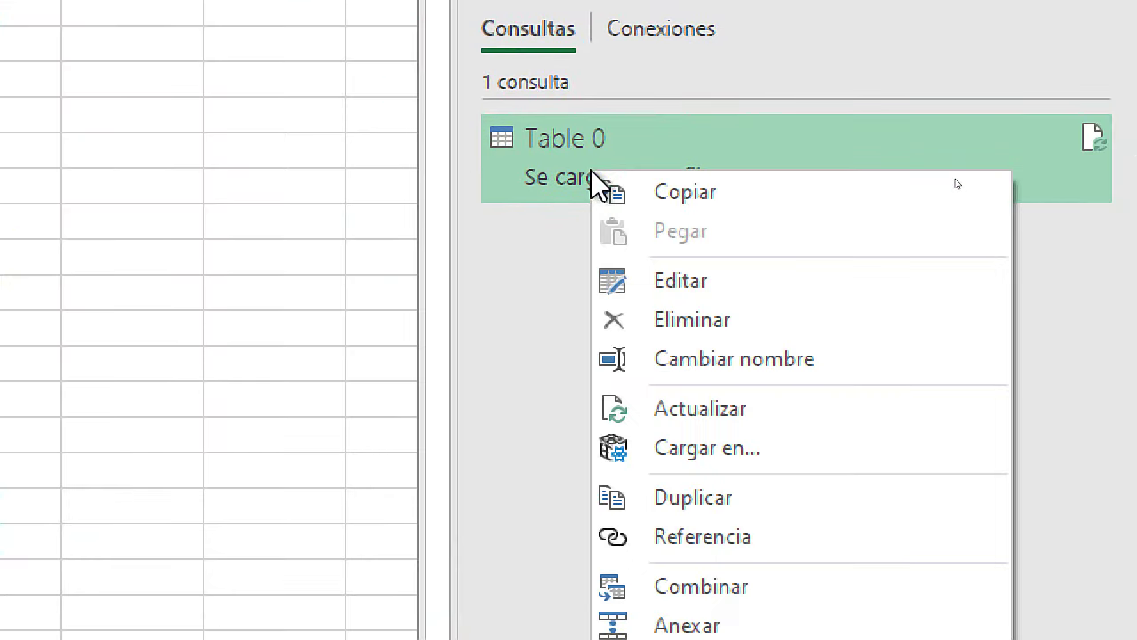
left_click(809, 364)
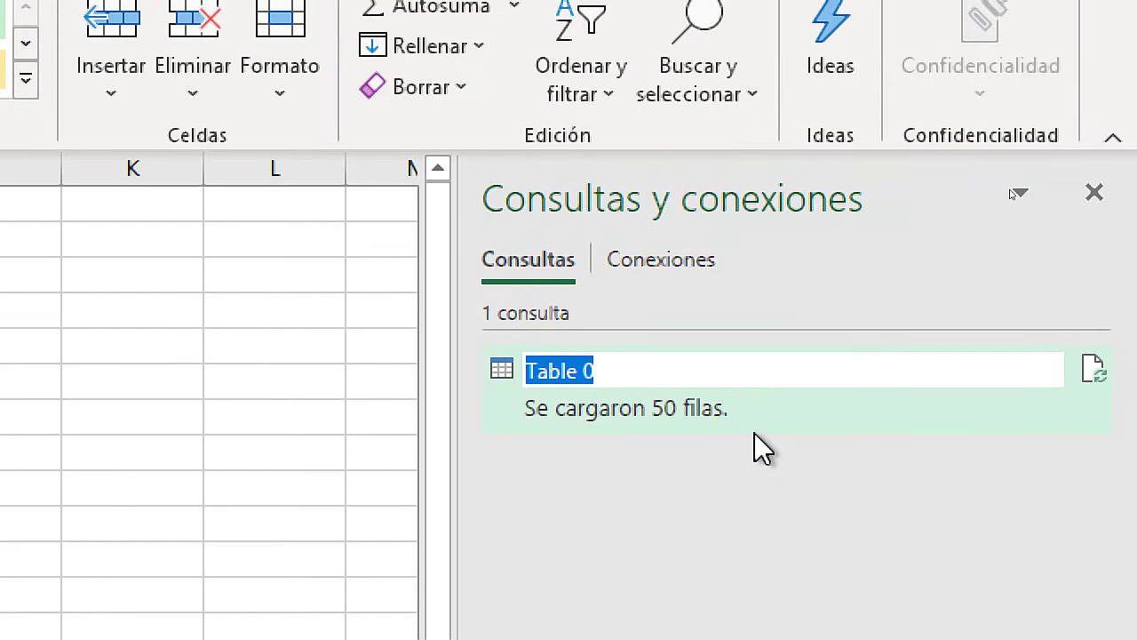
type("Pu")
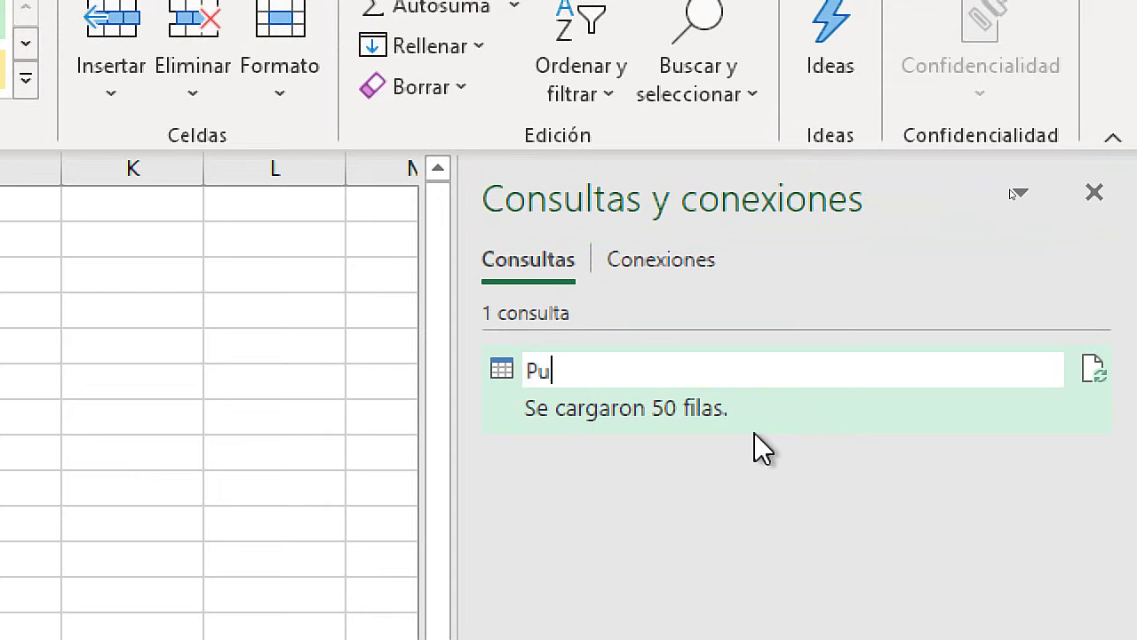
type("ntu")
key("BackSpace")
type("tuación")
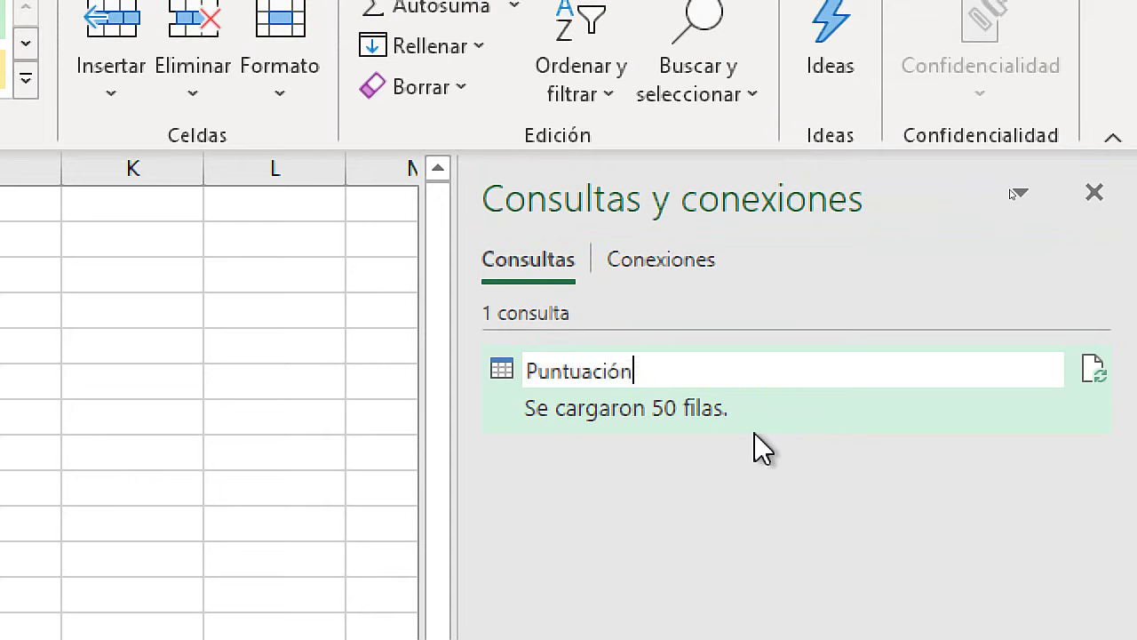
type(" Mundial")
key("Return")
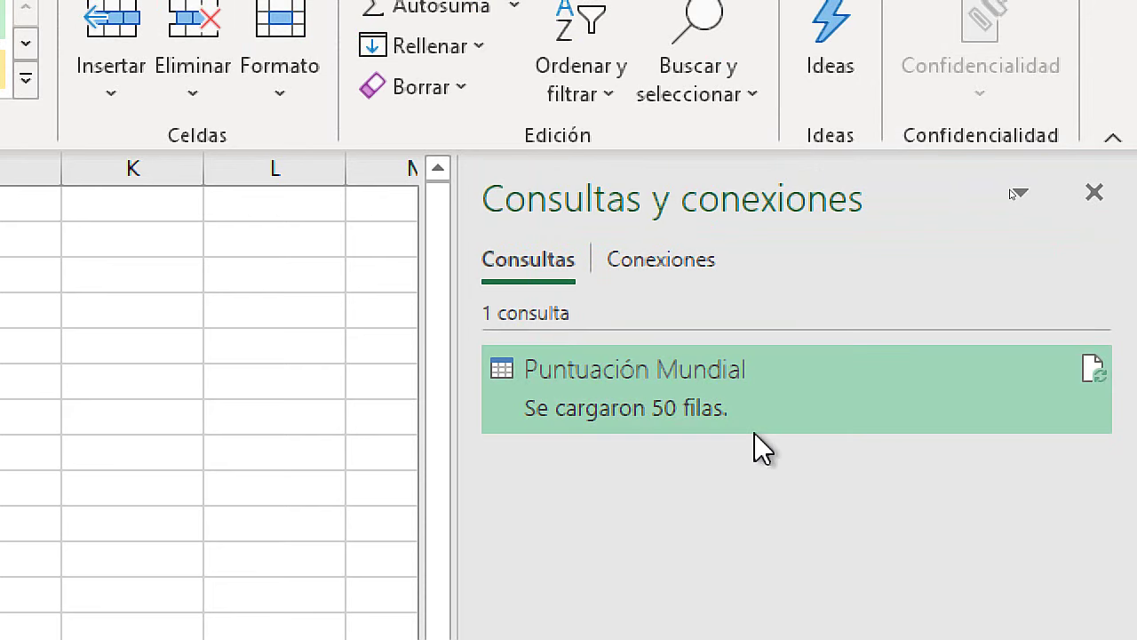
mouse_move(675, 400)
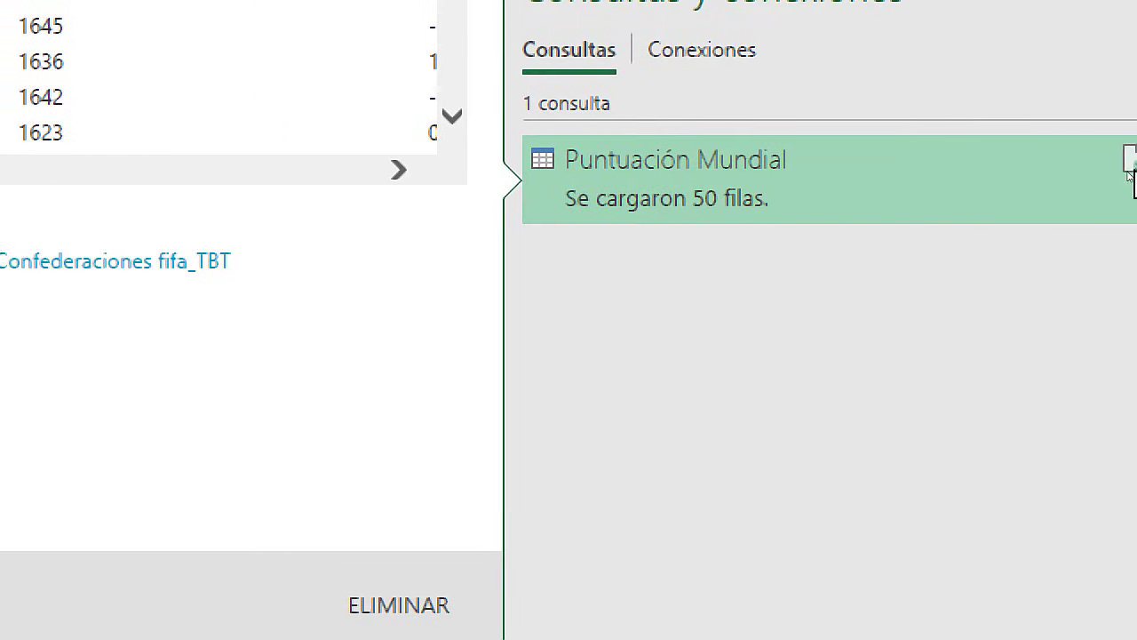
- Duplicate the Puntuación Mundial query and choose Mantener, loading Puntuación Mundial (2) into Hoja3
right_click(717, 160)
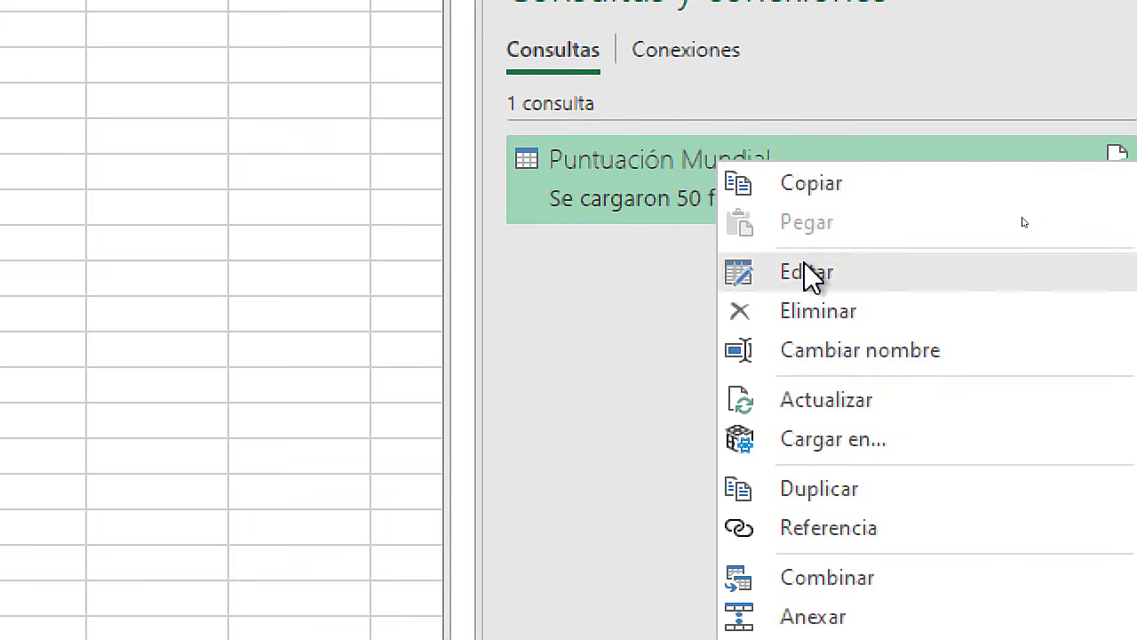
left_click(857, 493)
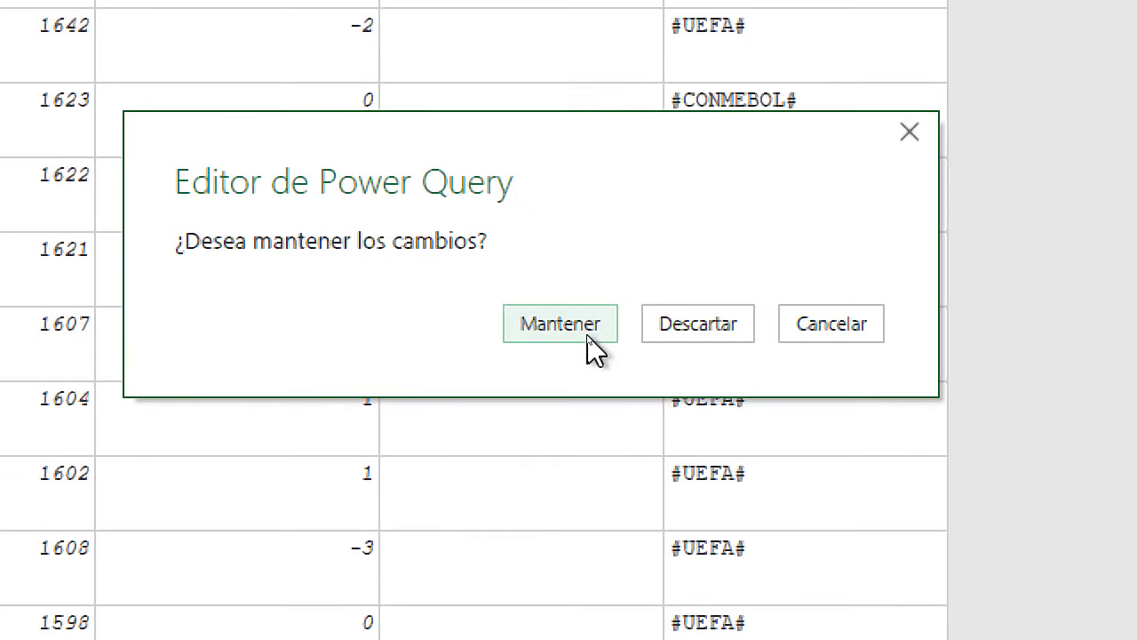
left_click(587, 335)
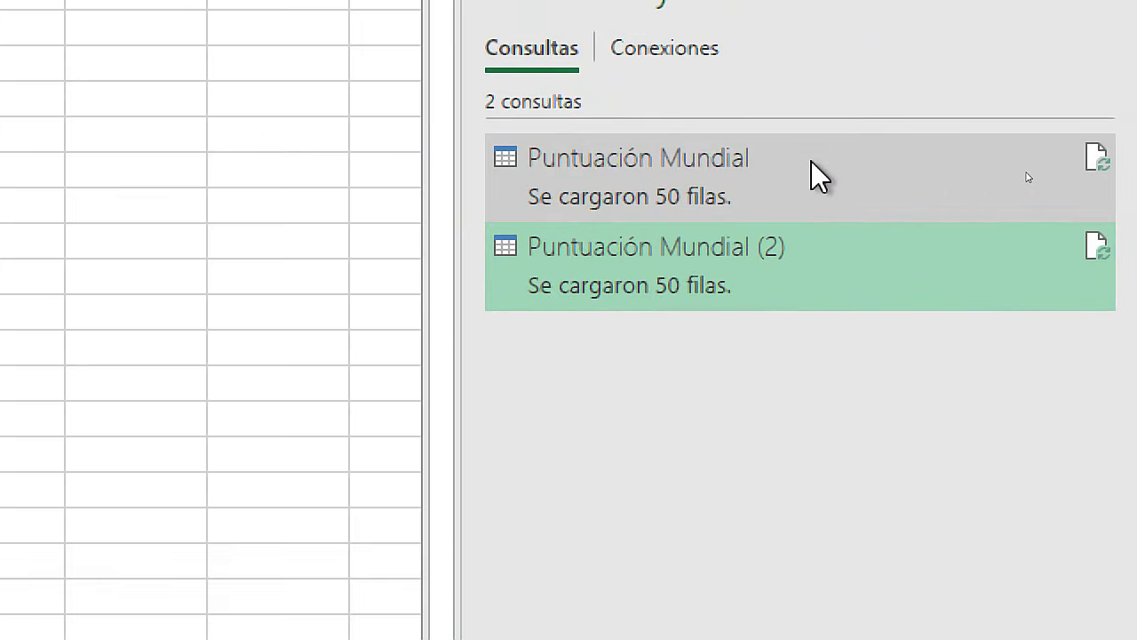
- Use Cambiar nombre on Puntuación Mundial (2) and type 'Puntuación Modificaciones' as its new name
left_click(811, 168)
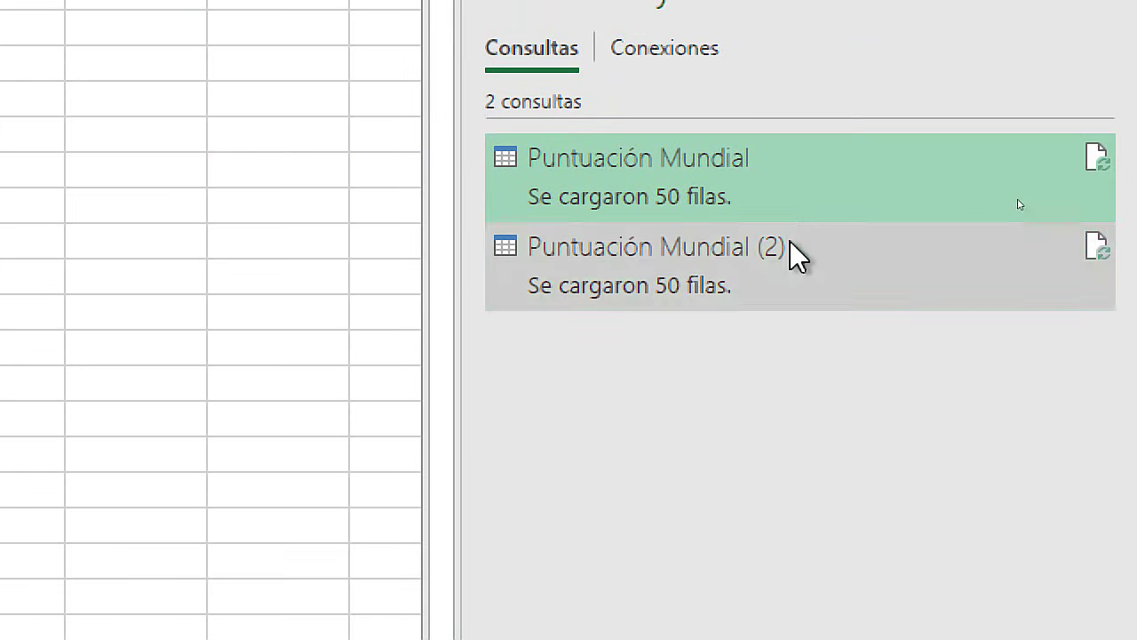
left_click(790, 244)
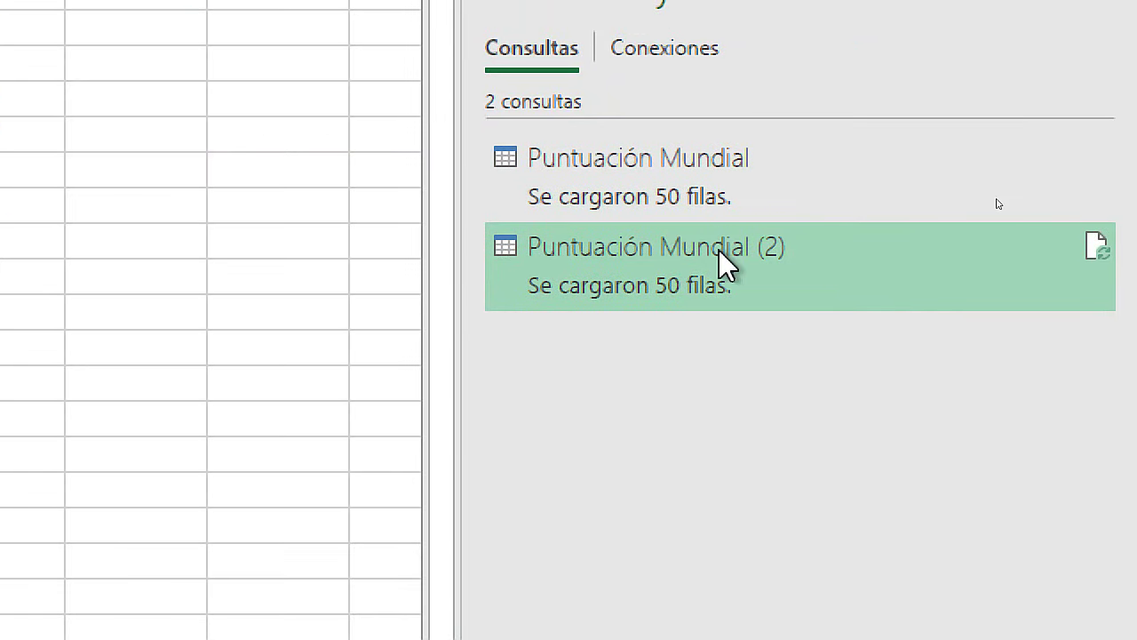
right_click(720, 249)
left_click(836, 431)
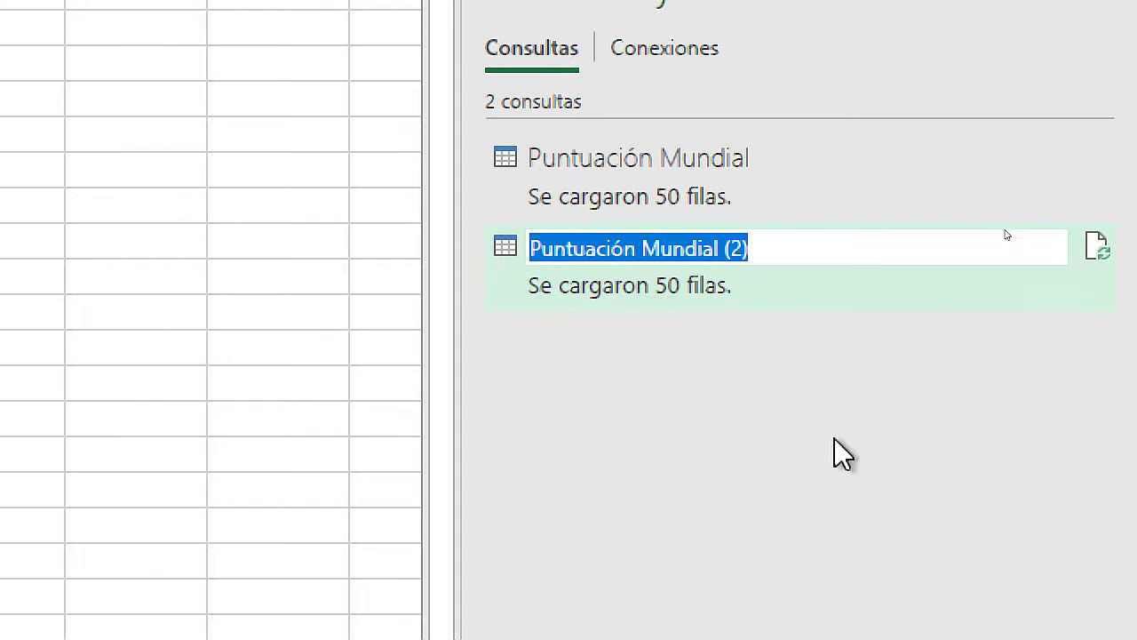
type("P")
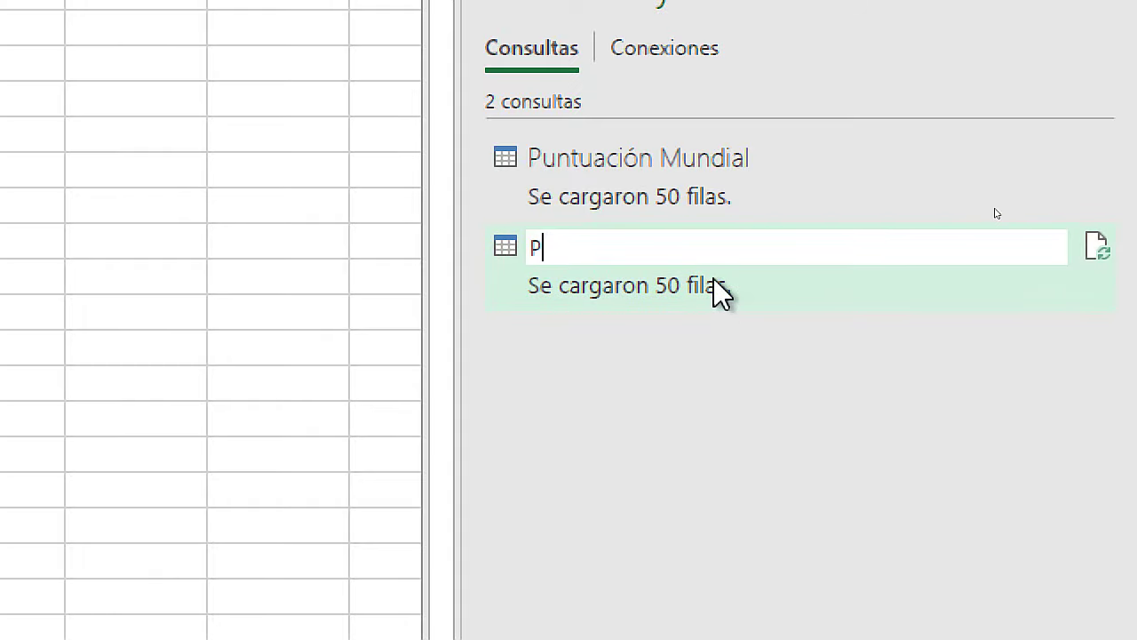
type("untuación Modi")
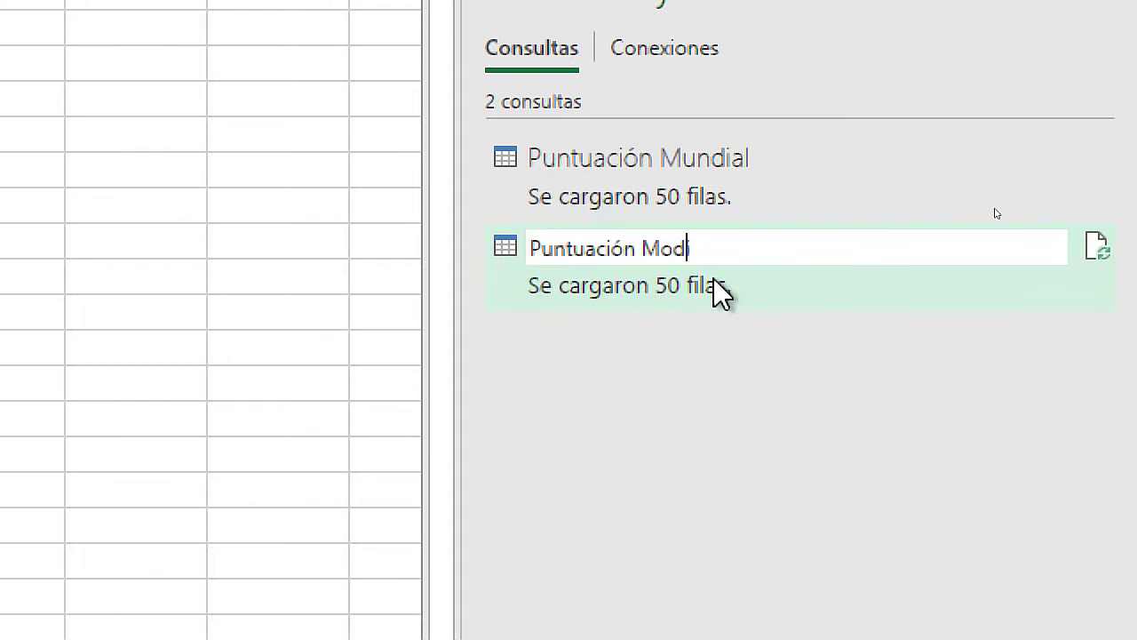
type("ficaciones")
key("Return")
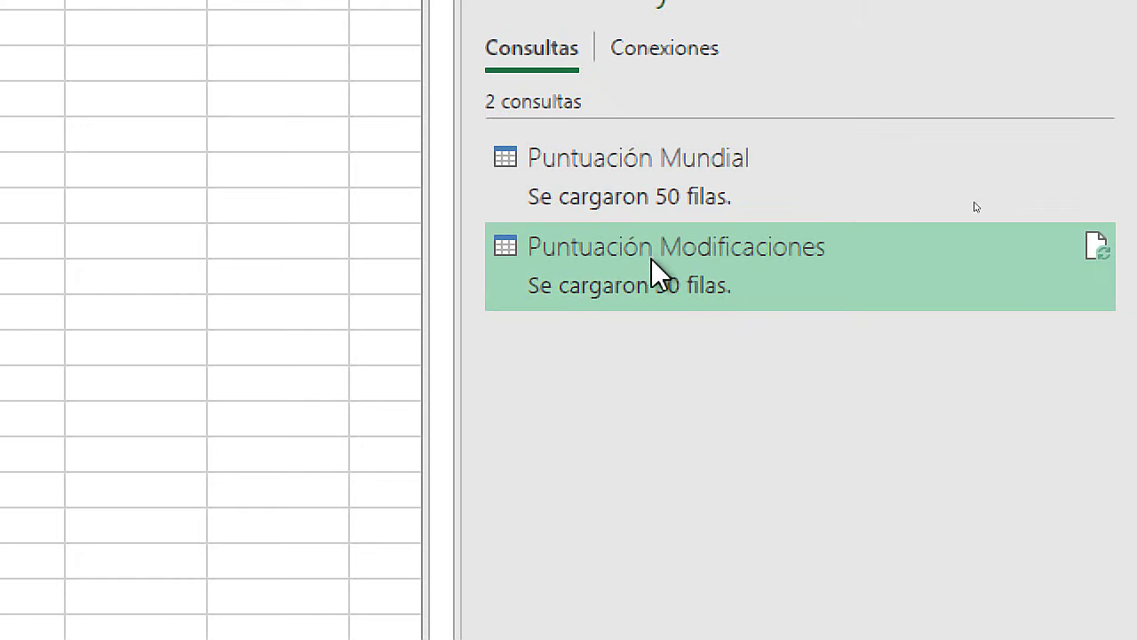
mouse_move(806, 260)
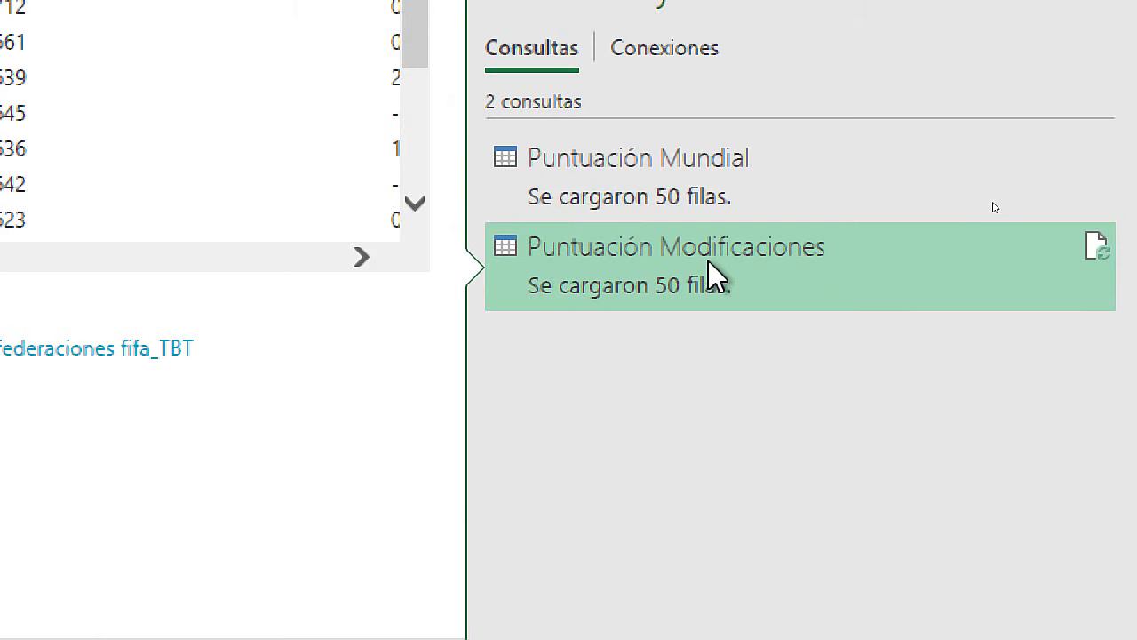
- Delete the 'Puntuación Modificaciones' query from the queries list and confirm the deletion
right_click(728, 249)
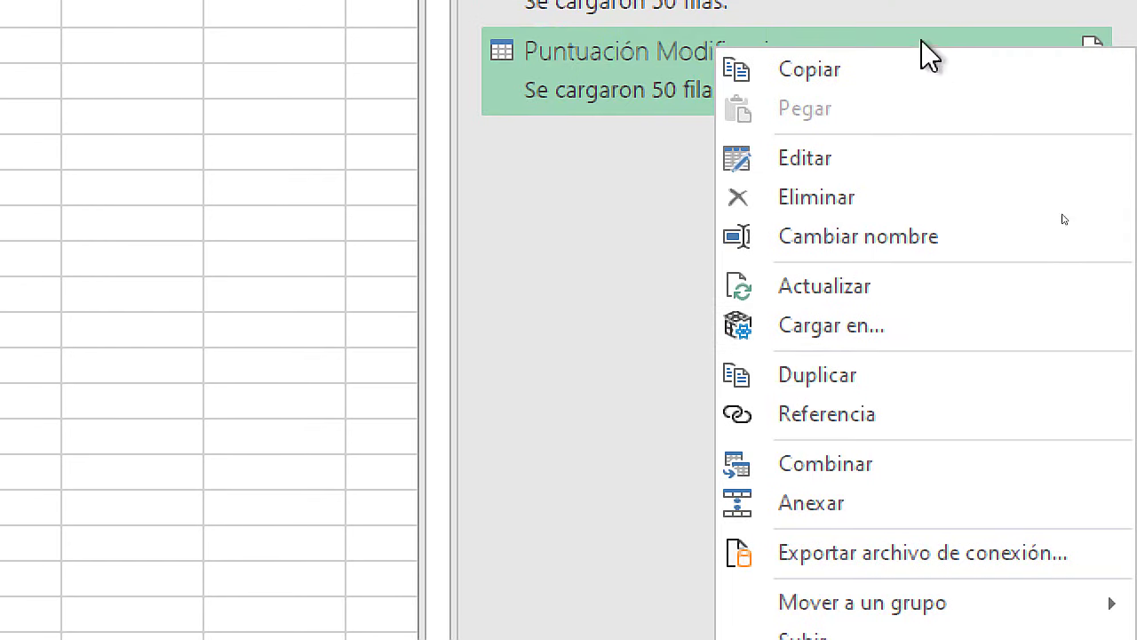
left_click(818, 233)
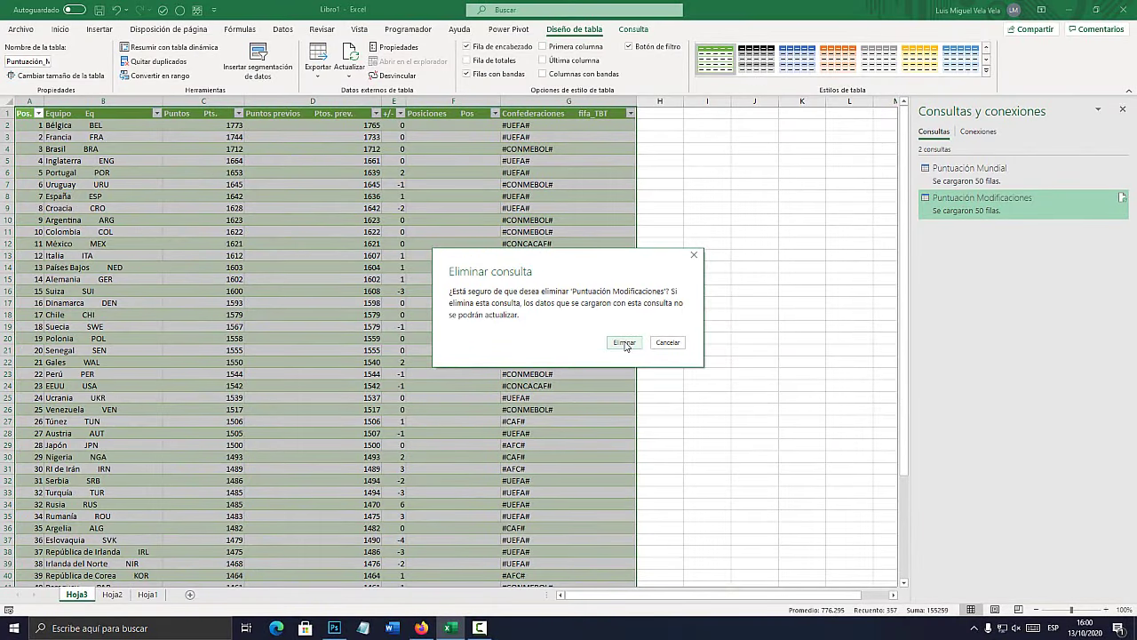
left_click(624, 343)
mouse_move(1010, 171)
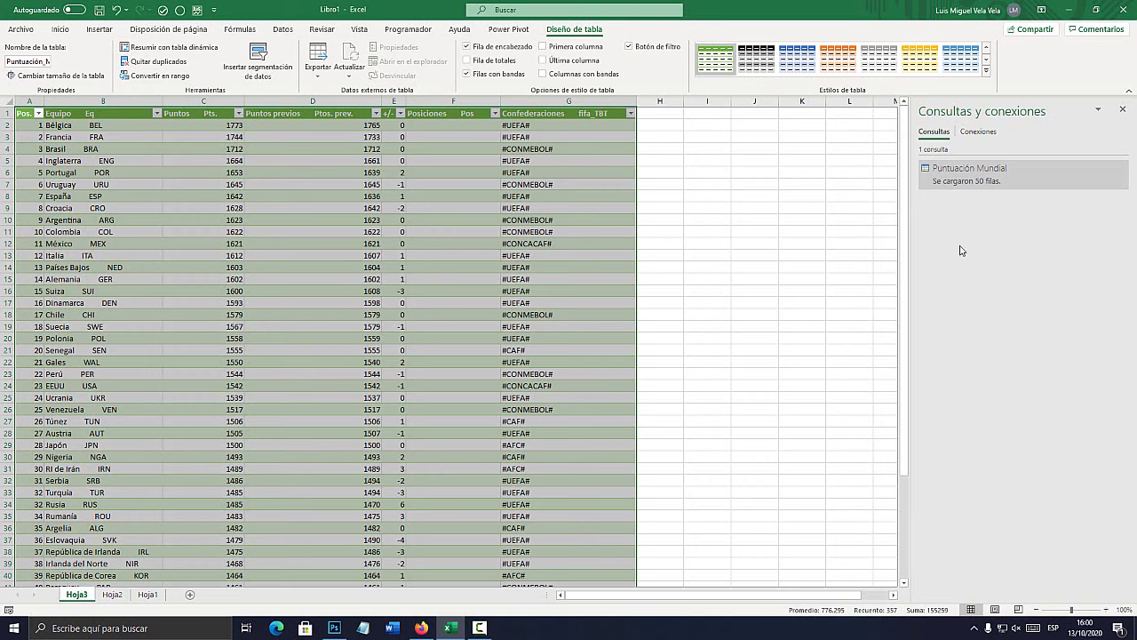
left_click(479, 628)
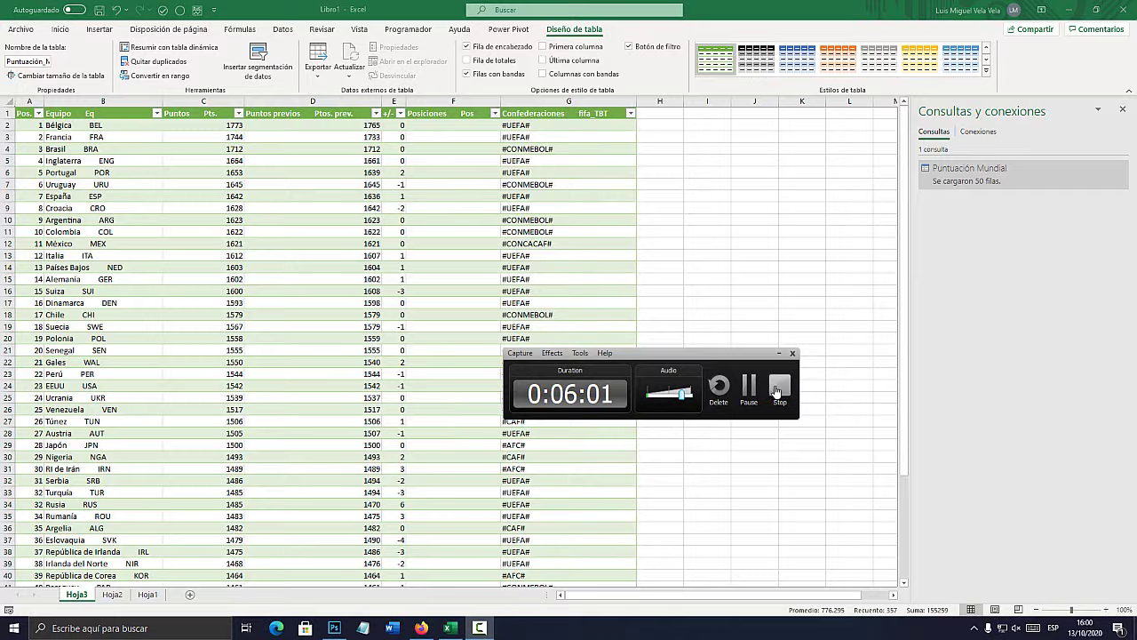